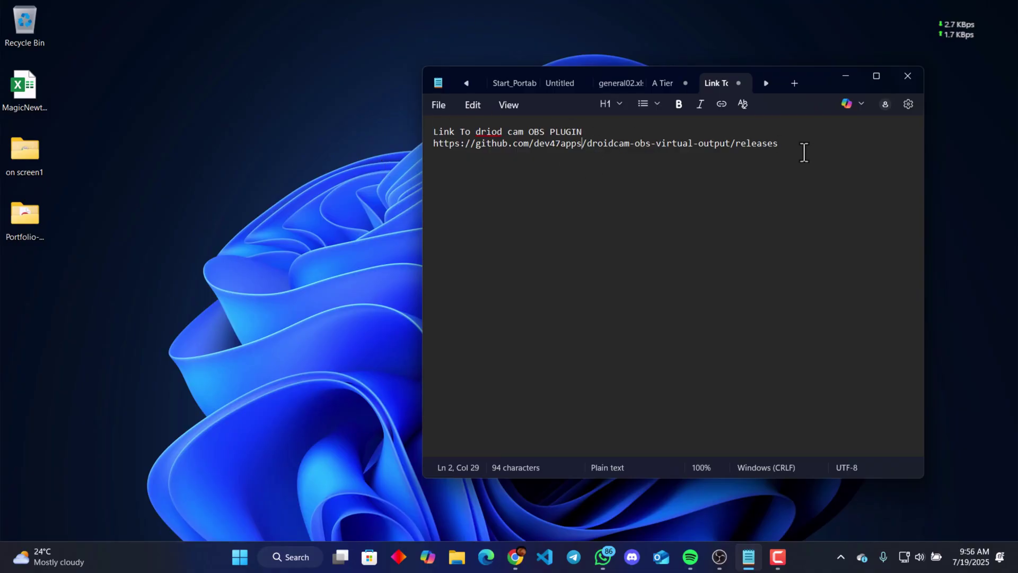
Step: Highlight the full DroidCam OBS plugin GitHub releases link on line 2 of the note
{"action": "left_click", "coordinate": [802, 150]}
{"action": "left_click_drag", "start_coordinate": [801, 151], "coordinate": [426, 161]}
{"action": "key", "text": "ctrl+c"}
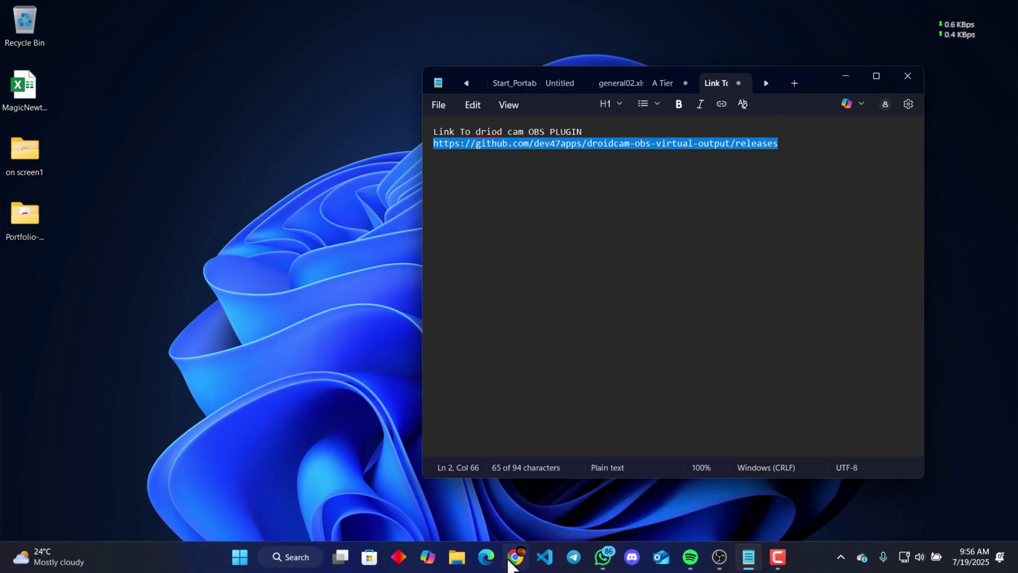
Step: Load the copied releases link in Chrome and expand the release 0.2.1 Assets list
{"action": "left_click", "coordinate": [514, 557]}
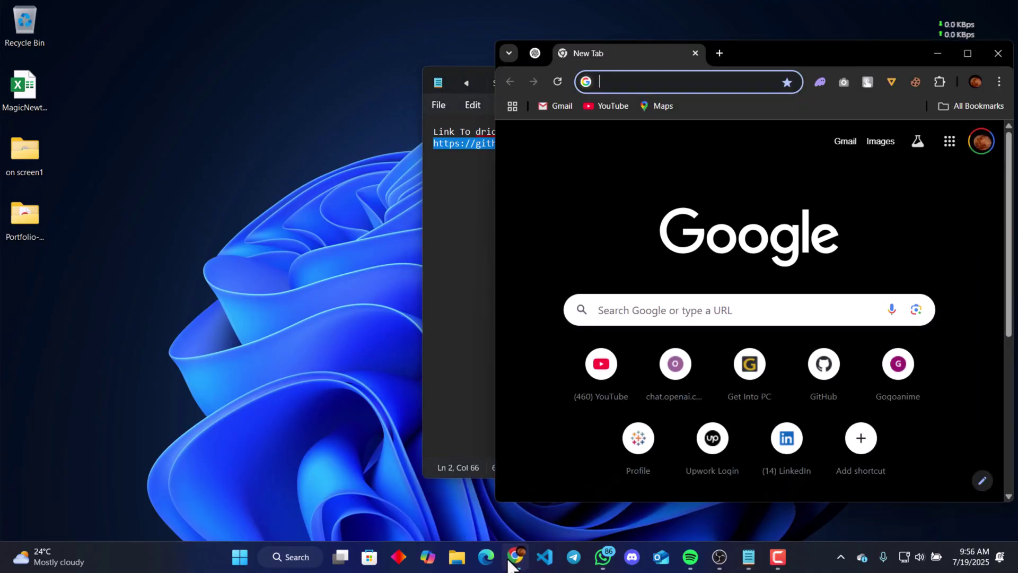
{"action": "left_click", "coordinate": [613, 83]}
{"action": "key", "text": "ctrl+v"}
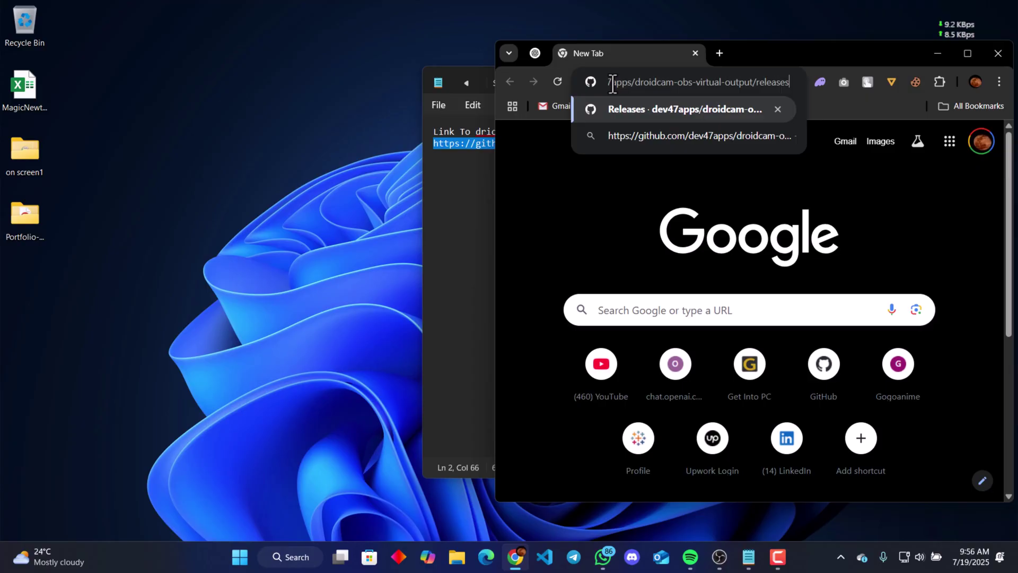
{"action": "key", "text": "Return"}
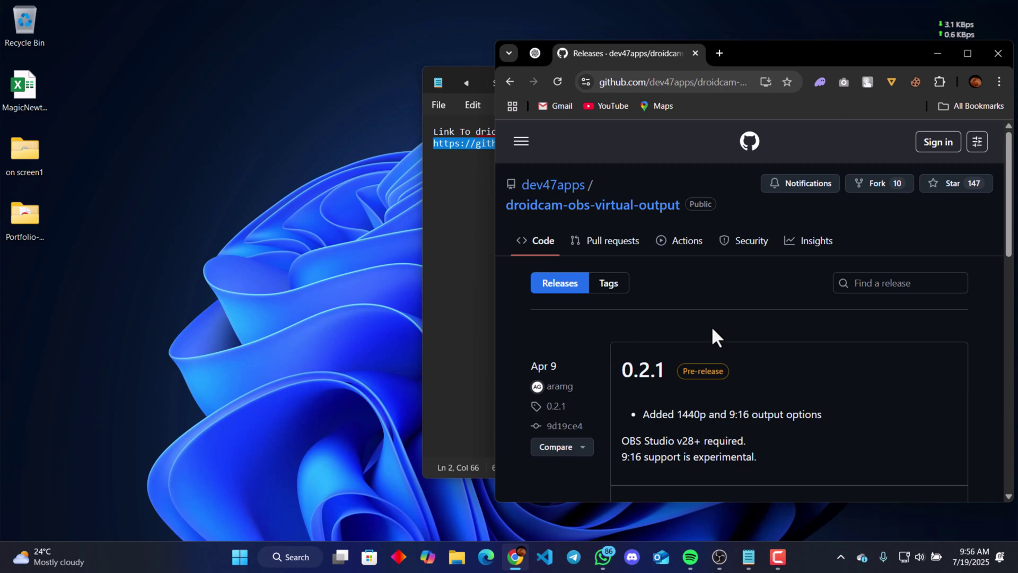
{"action": "scroll", "coordinate": [712, 325], "scroll_direction": "down", "scroll_amount": 3}
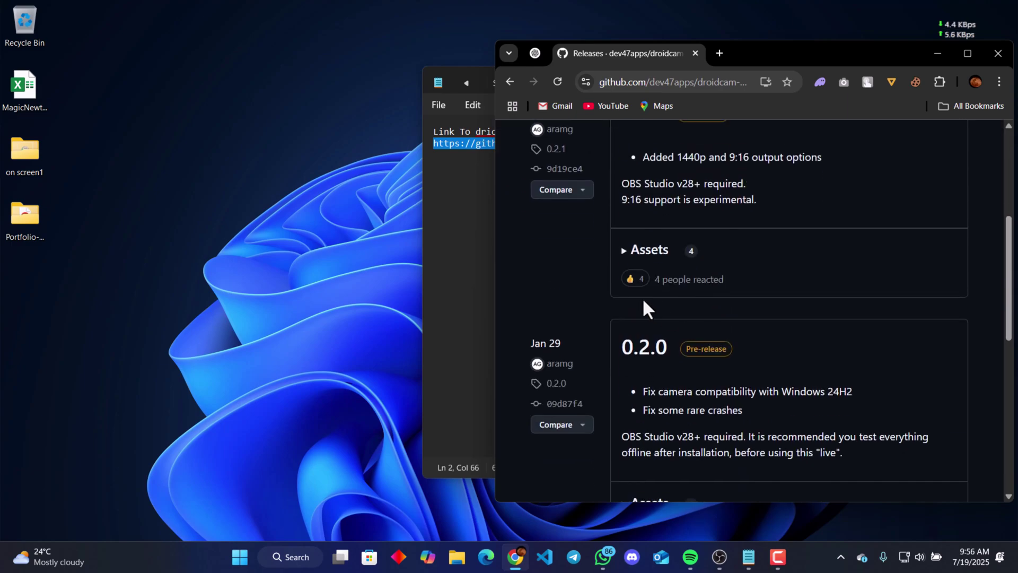
{"action": "left_click", "coordinate": [628, 251]}
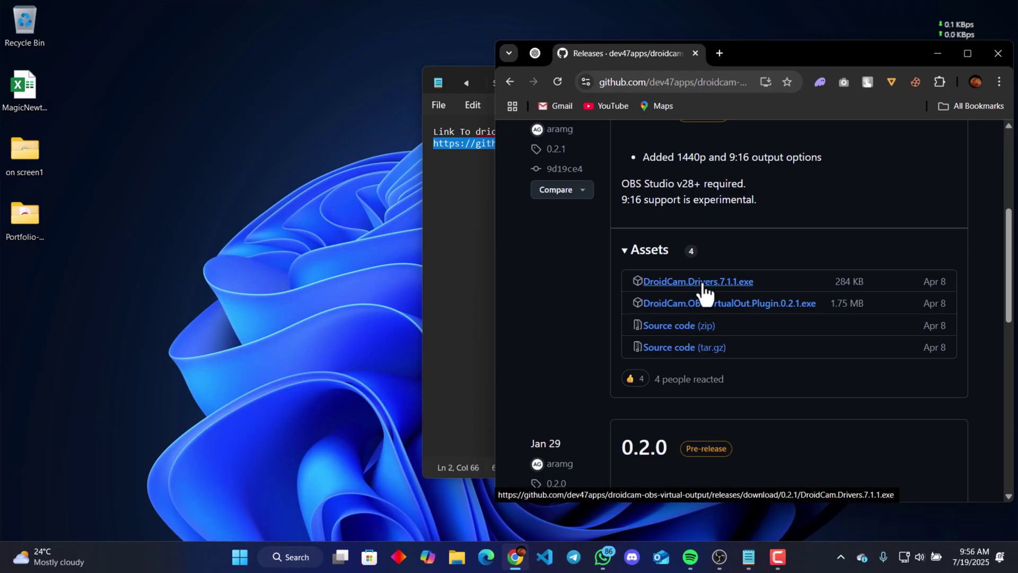
Step: Download DroidCam.Drivers.7.1.1.exe with Internet Download Manager
{"action": "left_click", "coordinate": [656, 282]}
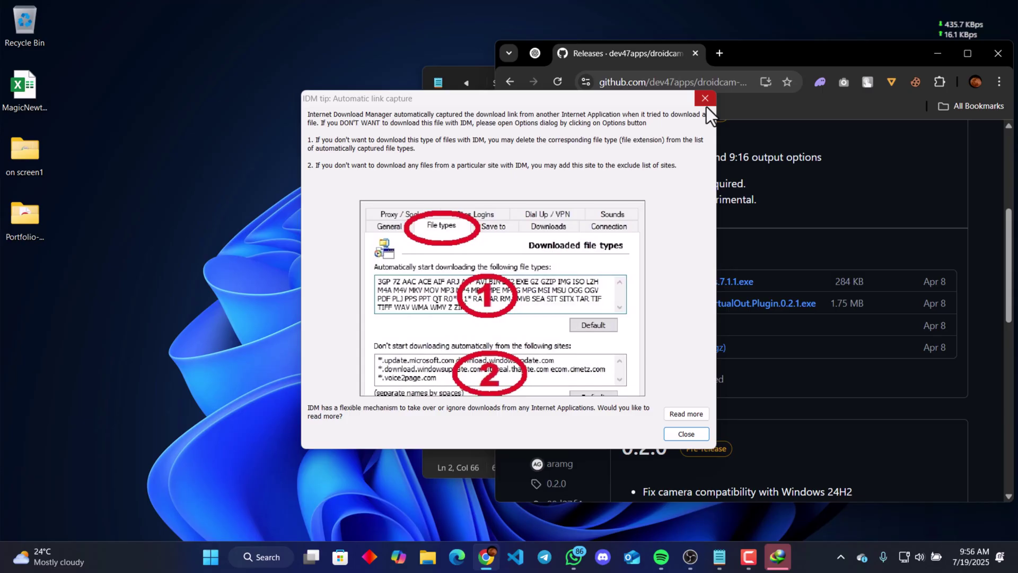
{"action": "left_click", "coordinate": [706, 106]}
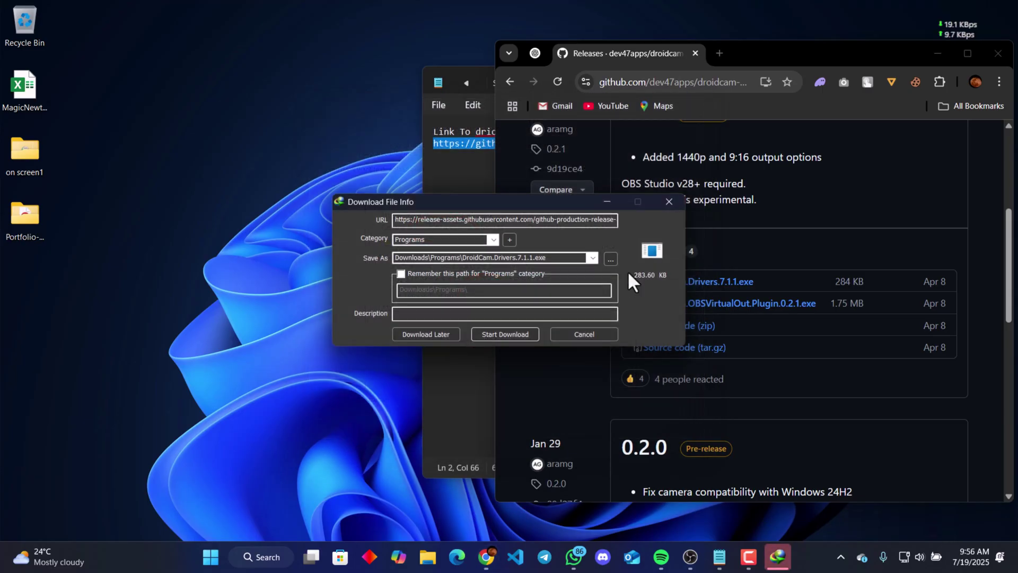
{"action": "left_click", "coordinate": [498, 334]}
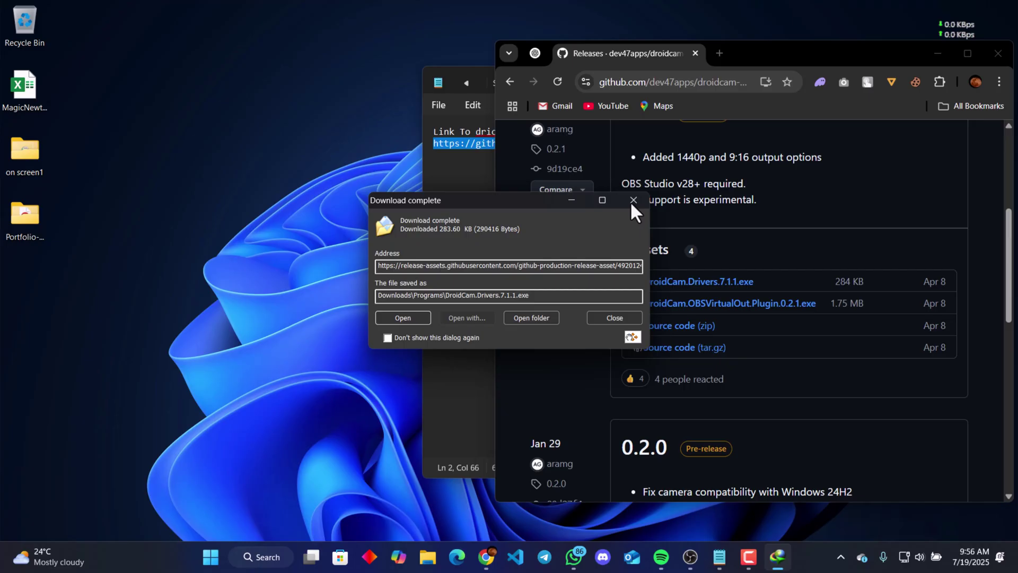
{"action": "left_click", "coordinate": [633, 200]}
Step: Download DroidCam.OBSVirtualOut.Plugin.0.2.1.exe with Internet Download Manager
{"action": "left_click", "coordinate": [677, 306]}
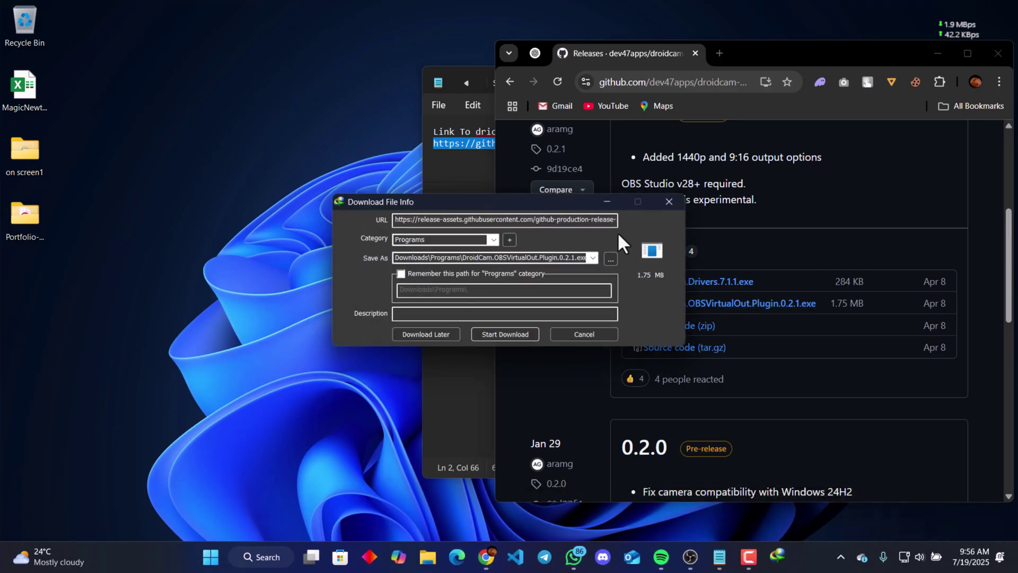
{"action": "left_click", "coordinate": [506, 333]}
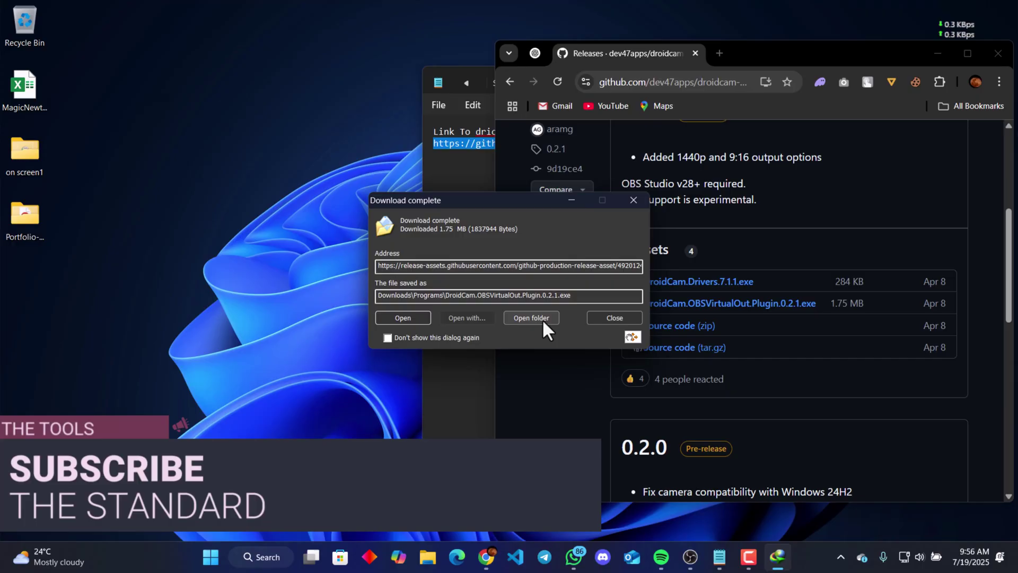
{"action": "left_click", "coordinate": [627, 318]}
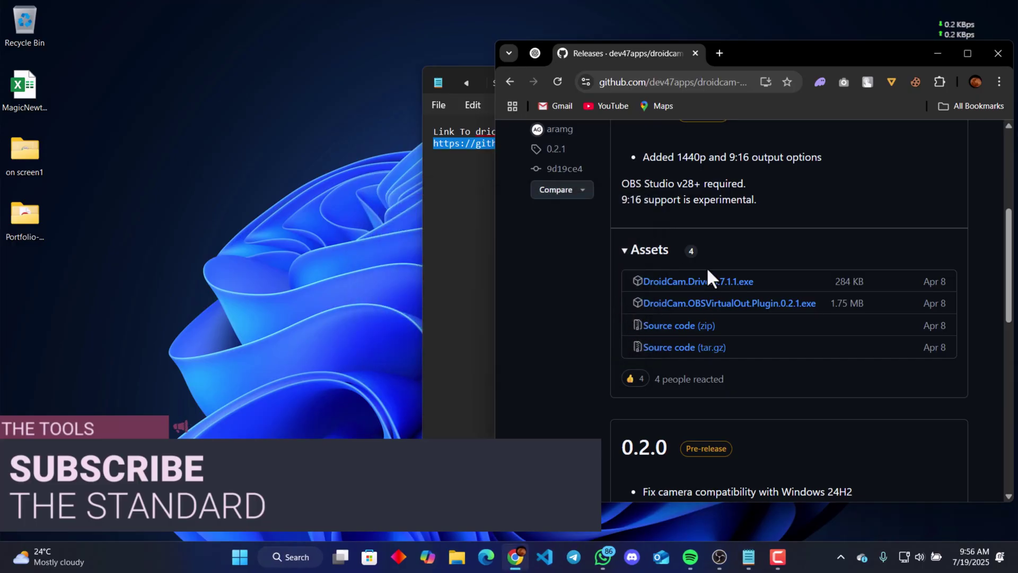
Step: Open Downloads\Programs in File Explorer and select both DroidCam installers
{"action": "left_click", "coordinate": [450, 561]}
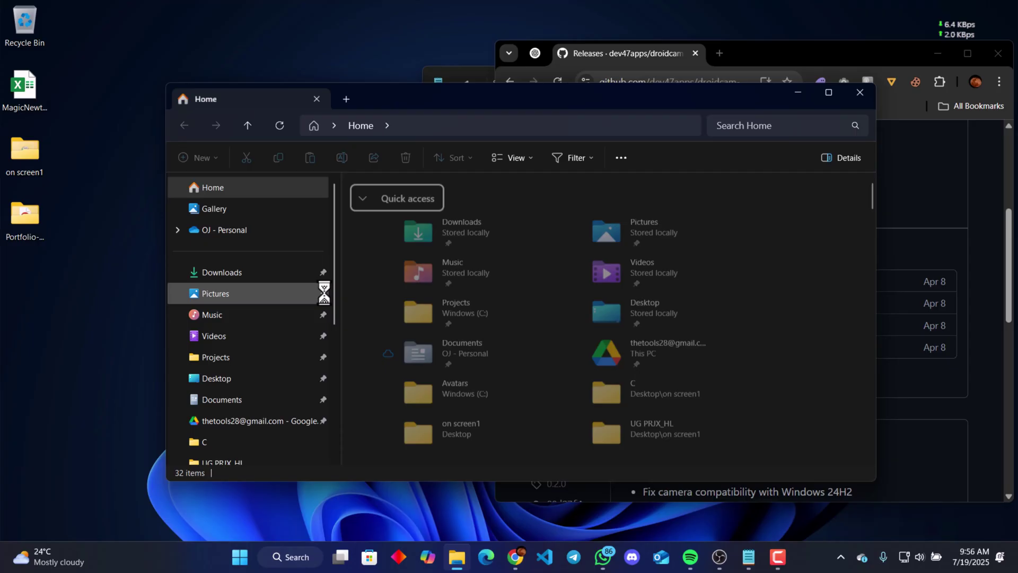
{"action": "left_click", "coordinate": [223, 280]}
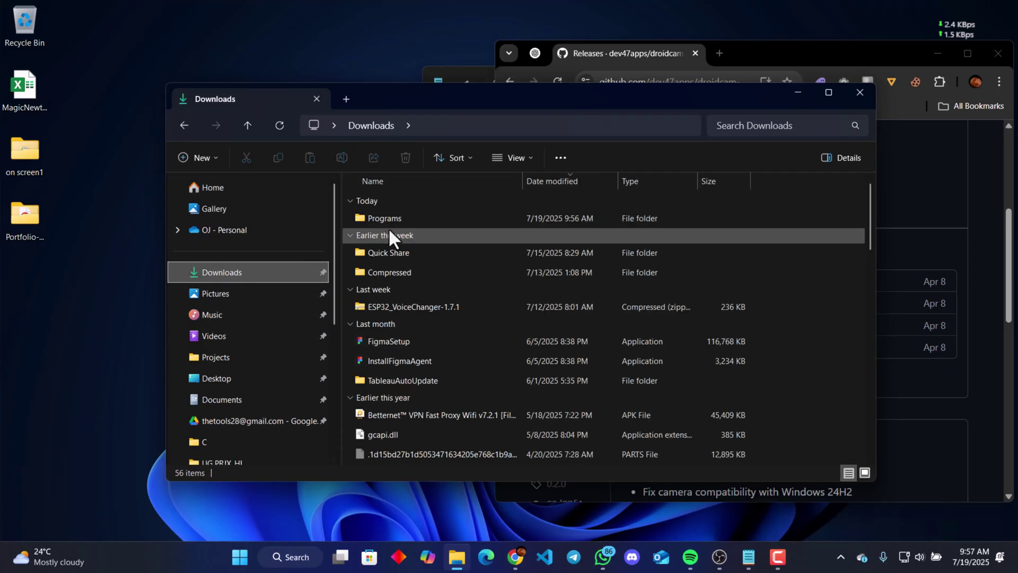
{"action": "double_click", "coordinate": [396, 221]}
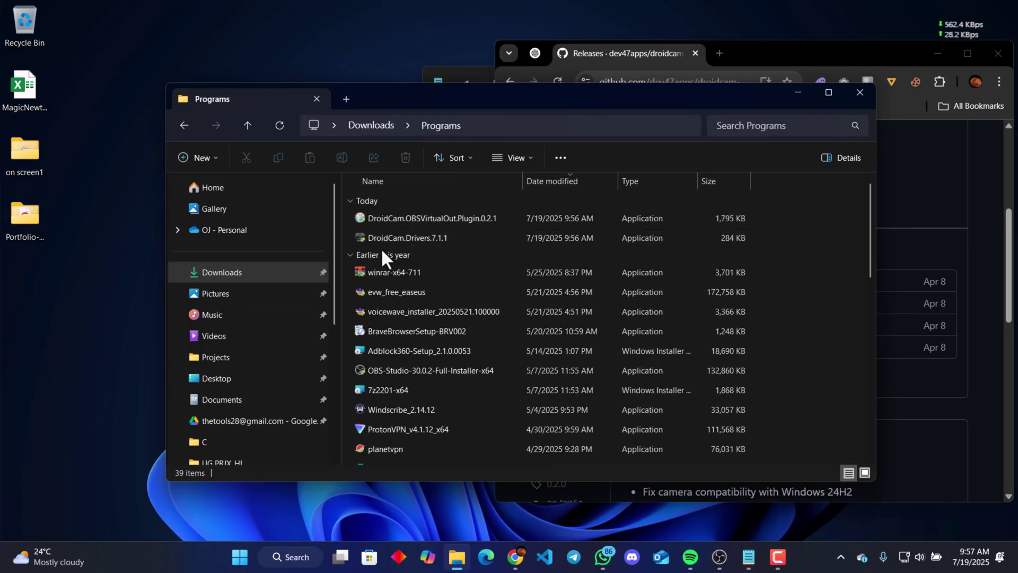
{"action": "left_click", "coordinate": [387, 243]}
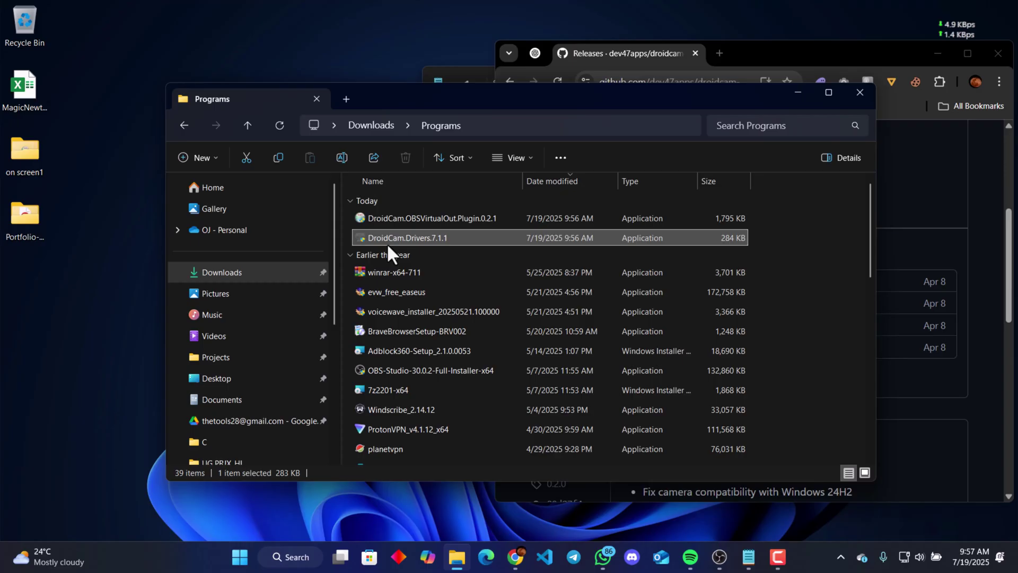
{"action": "key", "text": "shift+Up"}
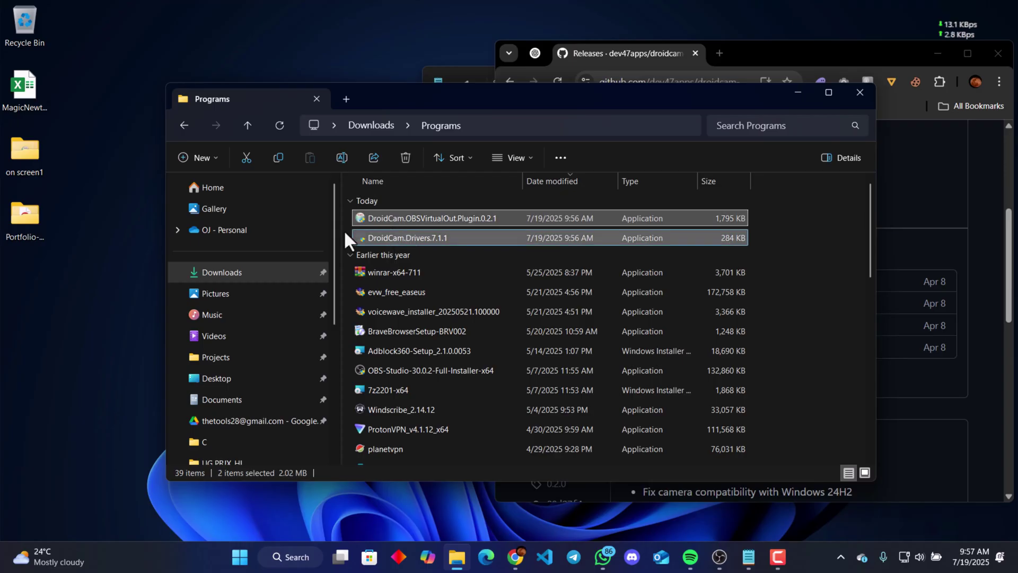
Step: Drag both DroidCam installers onto the desktop and hide Explorer
{"action": "left_click_drag", "start_coordinate": [345, 233], "coordinate": [38, 342]}
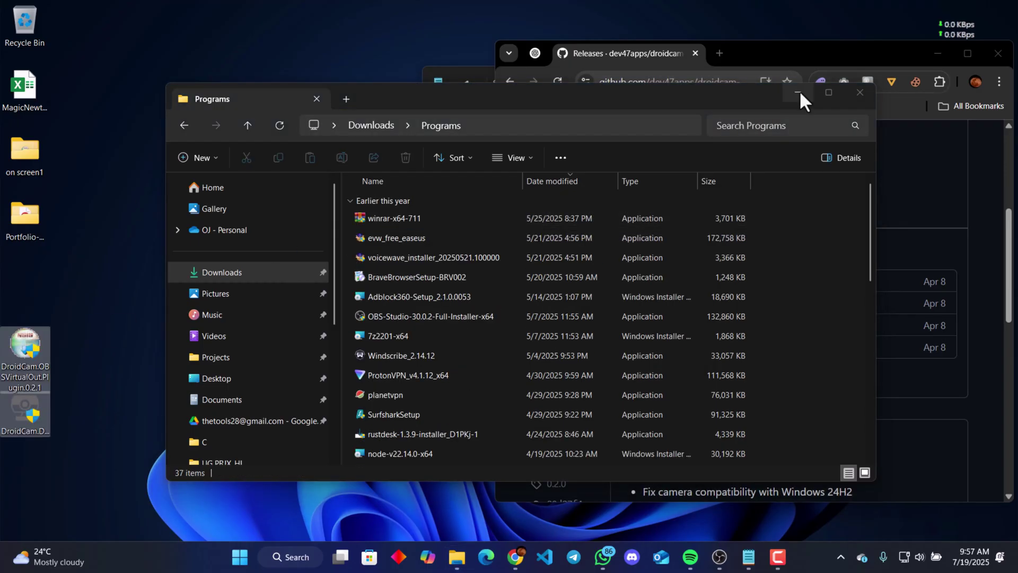
{"action": "left_click", "coordinate": [798, 93]}
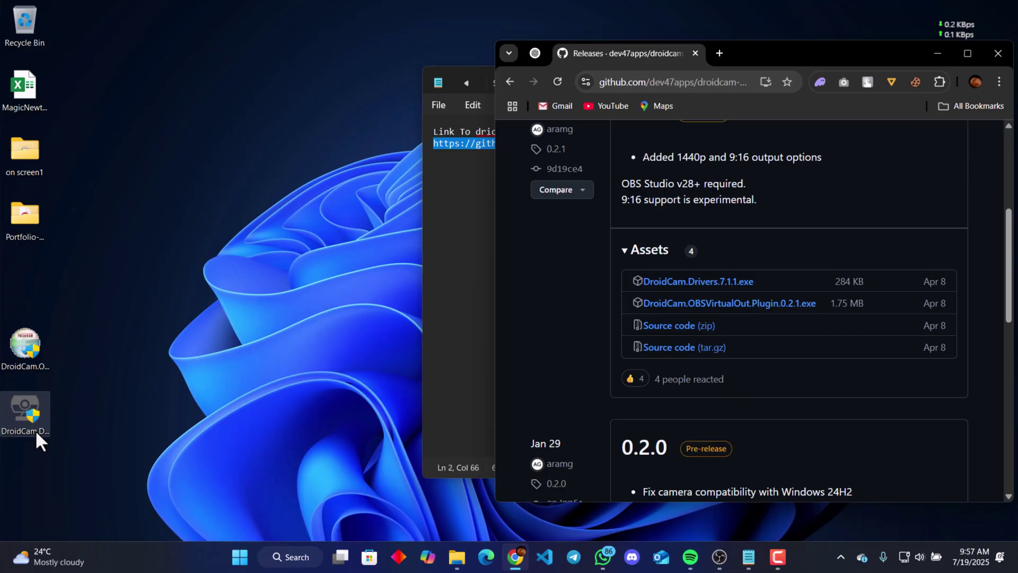
{"action": "left_click", "coordinate": [28, 421]}
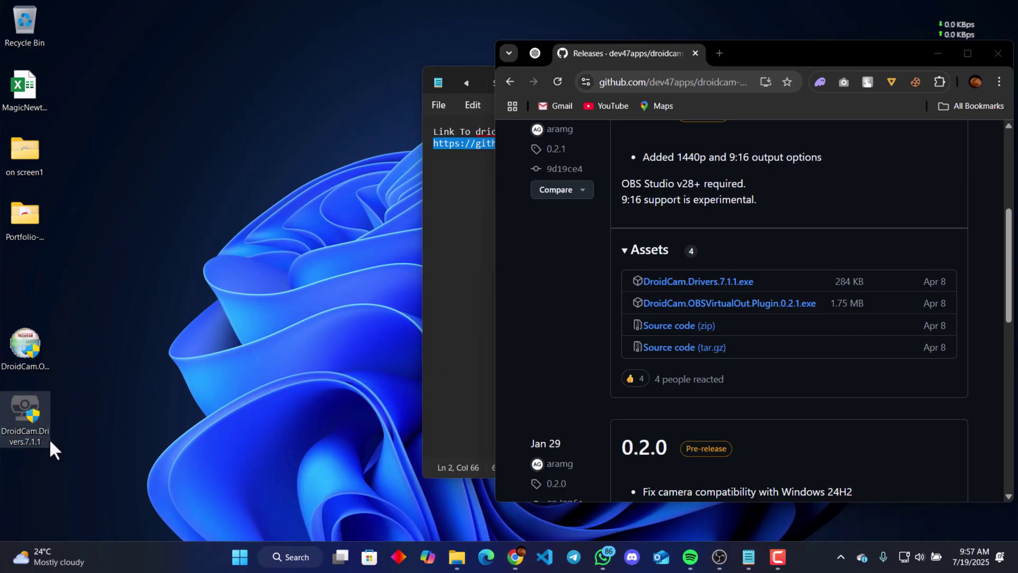
{"action": "left_click", "coordinate": [12, 347]}
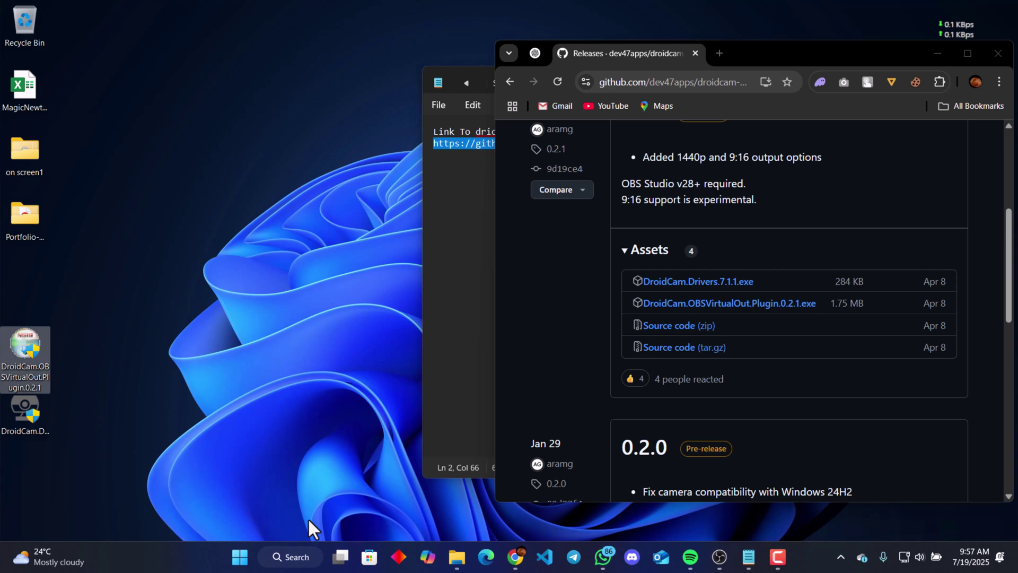
Step: Launch OBS Studio from search despite the other instance, dismissing the update notice
{"action": "left_click", "coordinate": [296, 557]}
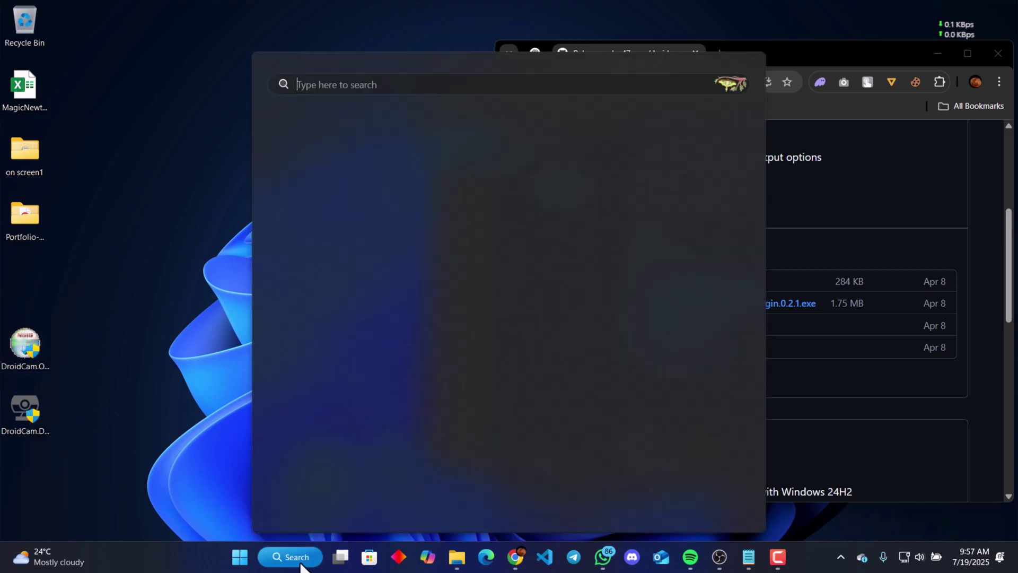
{"action": "type", "text": "ob"}
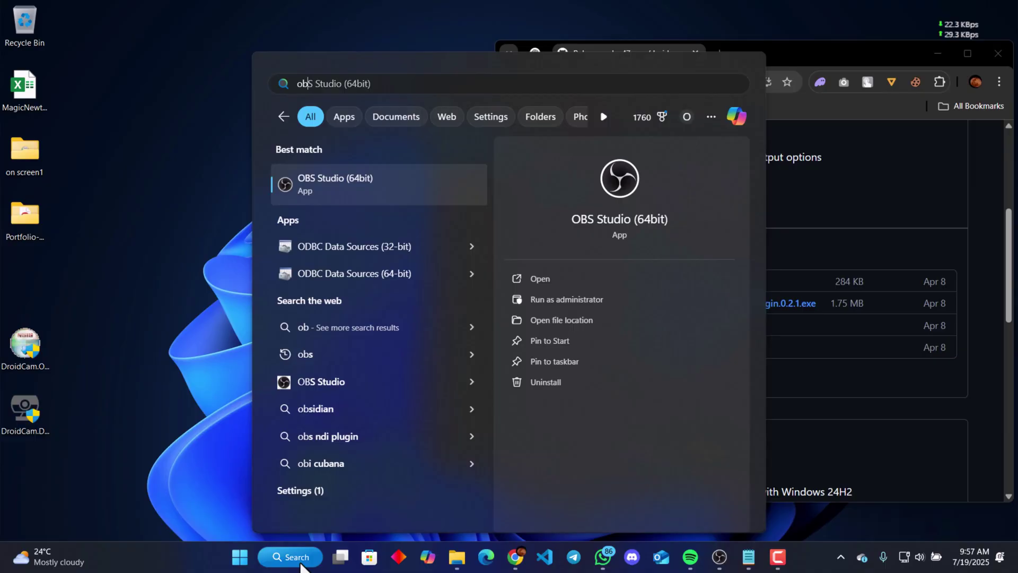
{"action": "left_click", "coordinate": [364, 185]}
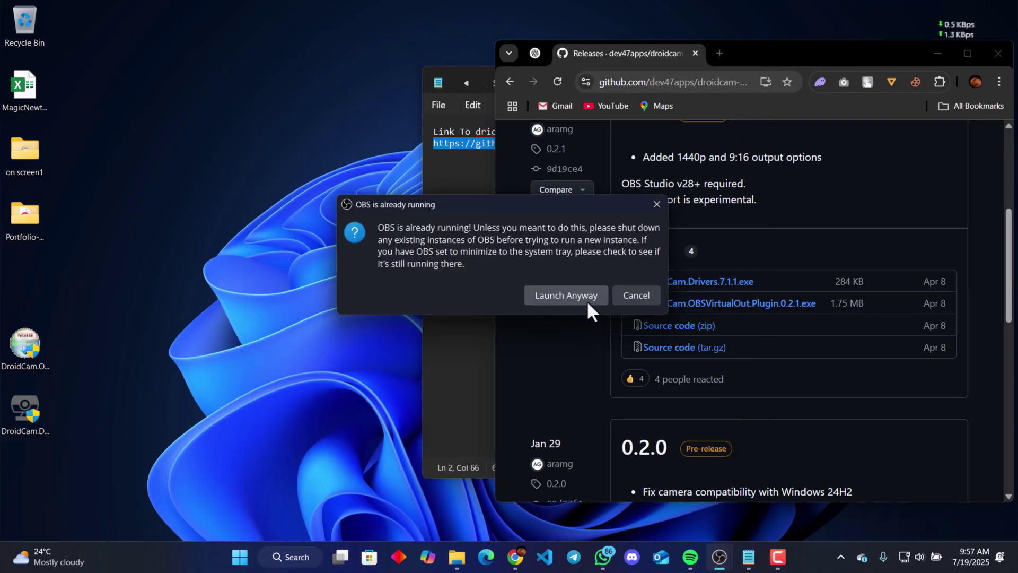
{"action": "left_click", "coordinate": [587, 301]}
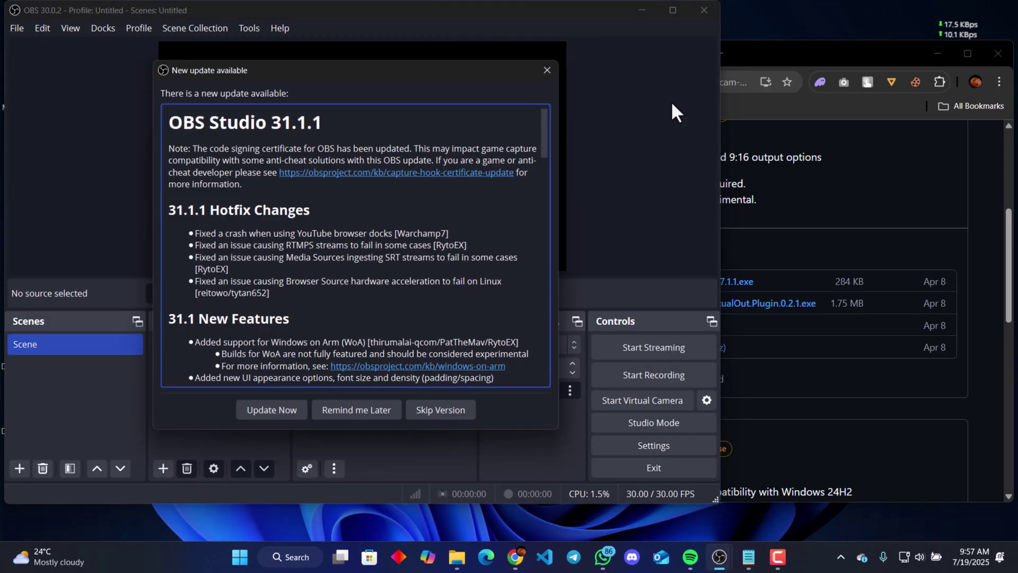
{"action": "left_click", "coordinate": [433, 408]}
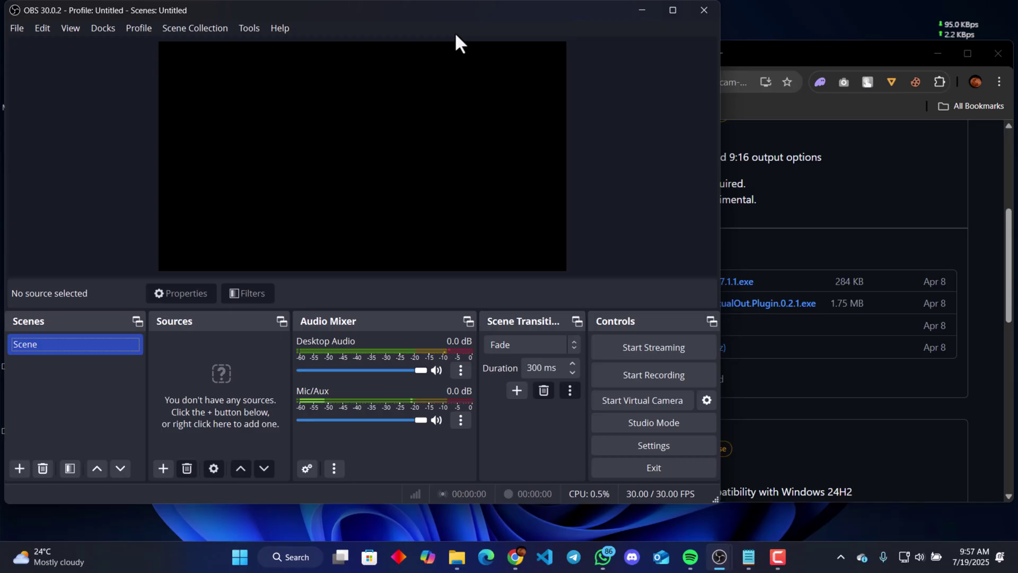
{"action": "mouse_move", "coordinate": [427, 11]}
{"action": "left_mouse_down"}
{"action": "mouse_move", "coordinate": [809, 199]}
{"action": "mouse_move", "coordinate": [589, 56]}
{"action": "left_mouse_up"}
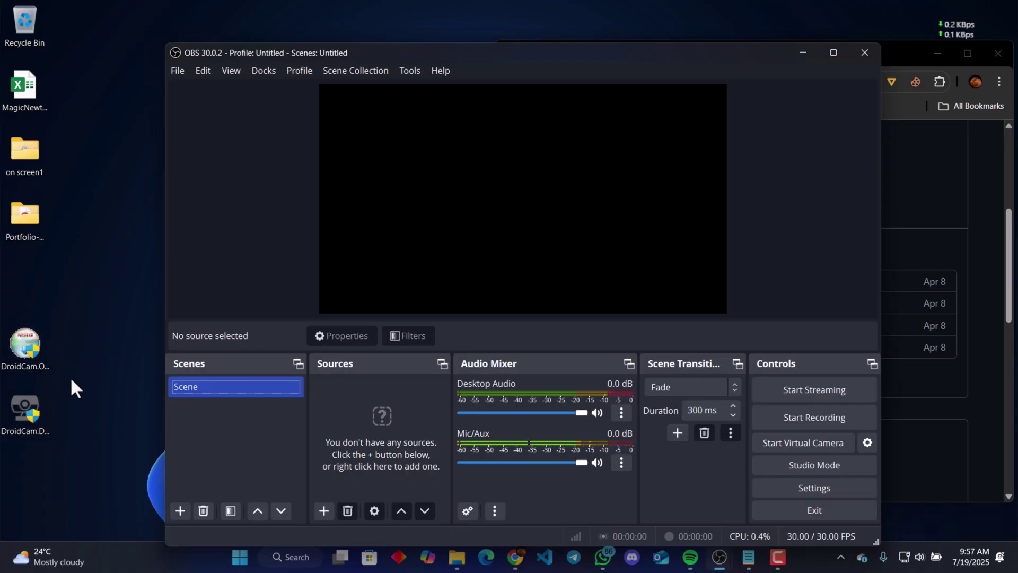
Step: Install DroidCam OBS Virtual Output Plugin 0.2.1, accepting the license and dismissing the file-write error
{"action": "double_click", "coordinate": [26, 360]}
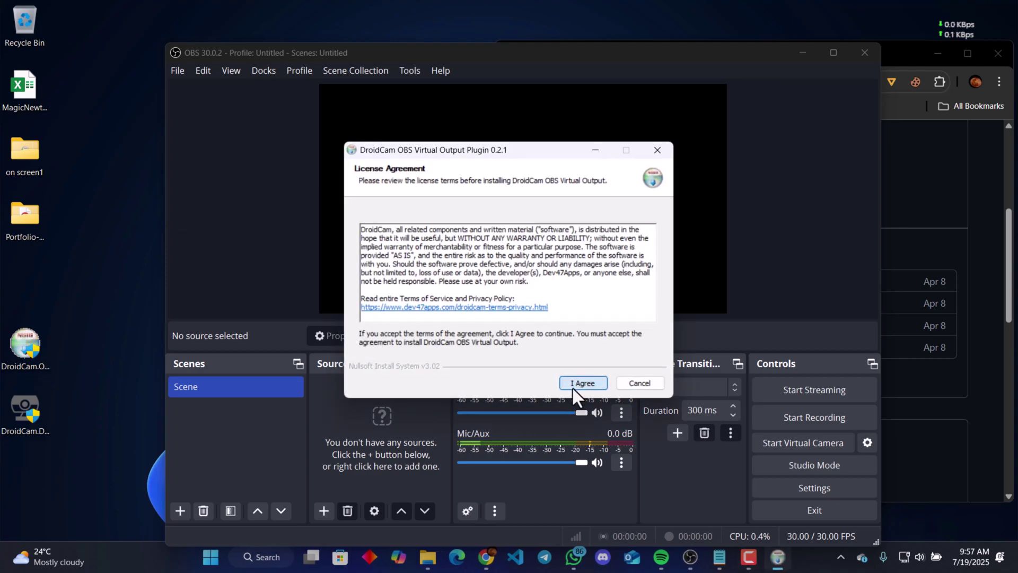
{"action": "left_click", "coordinate": [573, 386]}
{"action": "left_click", "coordinate": [581, 385]}
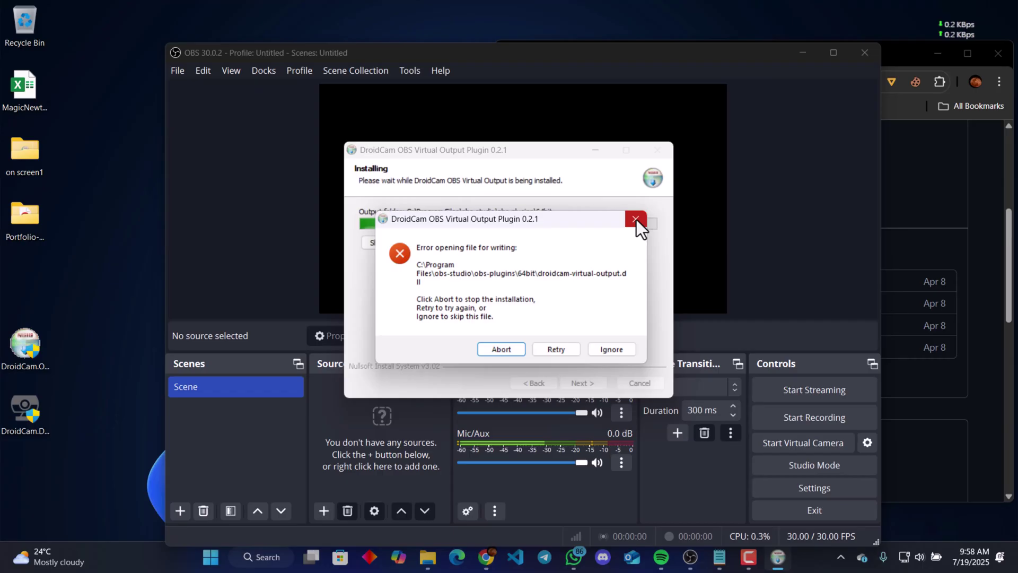
{"action": "left_click", "coordinate": [606, 348]}
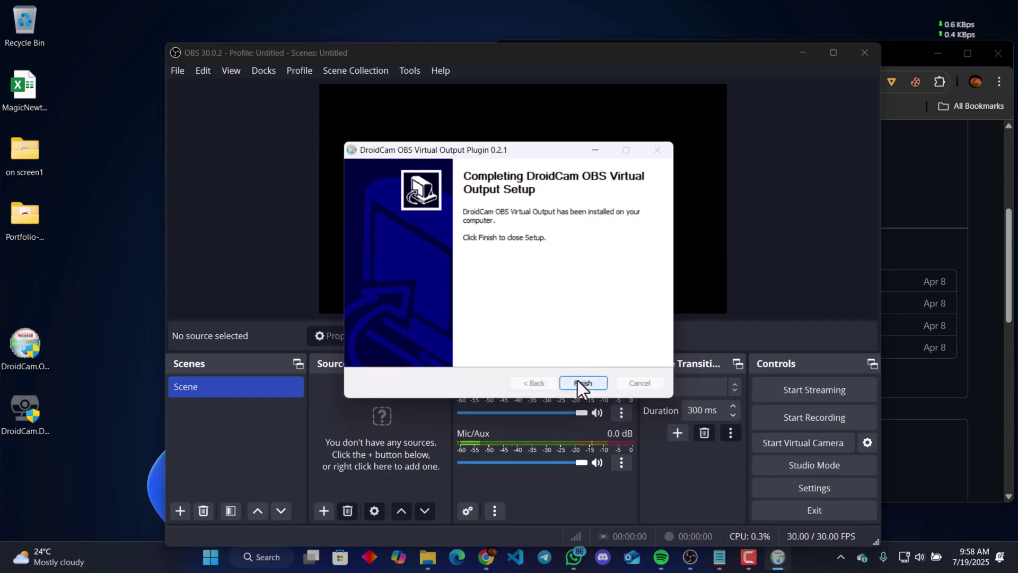
{"action": "left_click", "coordinate": [583, 384]}
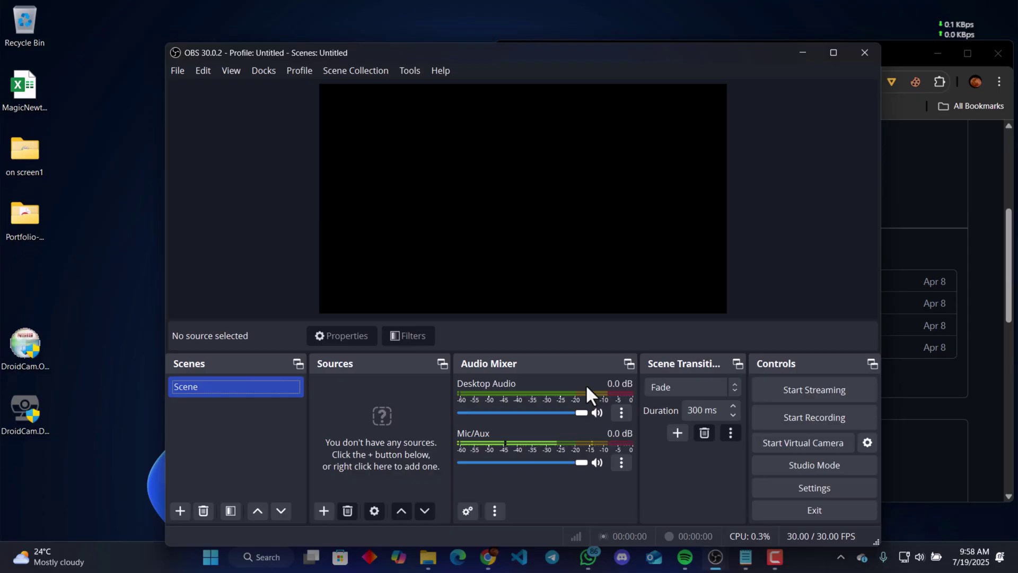
Step: Run the DroidCam Drivers 7.1.1 installer through welcome, license and finish
{"action": "double_click", "coordinate": [17, 395]}
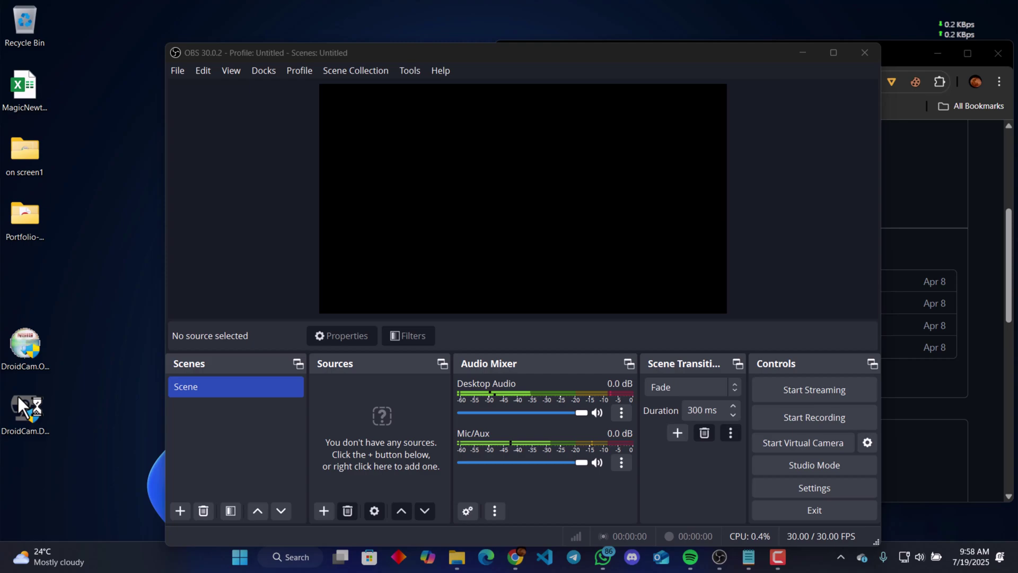
{"action": "left_click", "coordinate": [589, 382]}
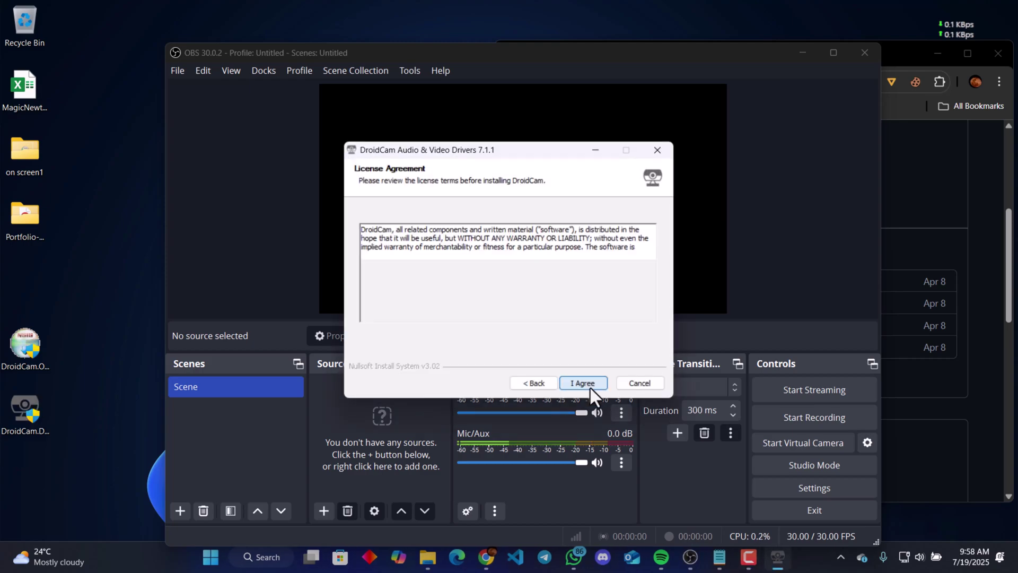
{"action": "left_click", "coordinate": [583, 383]}
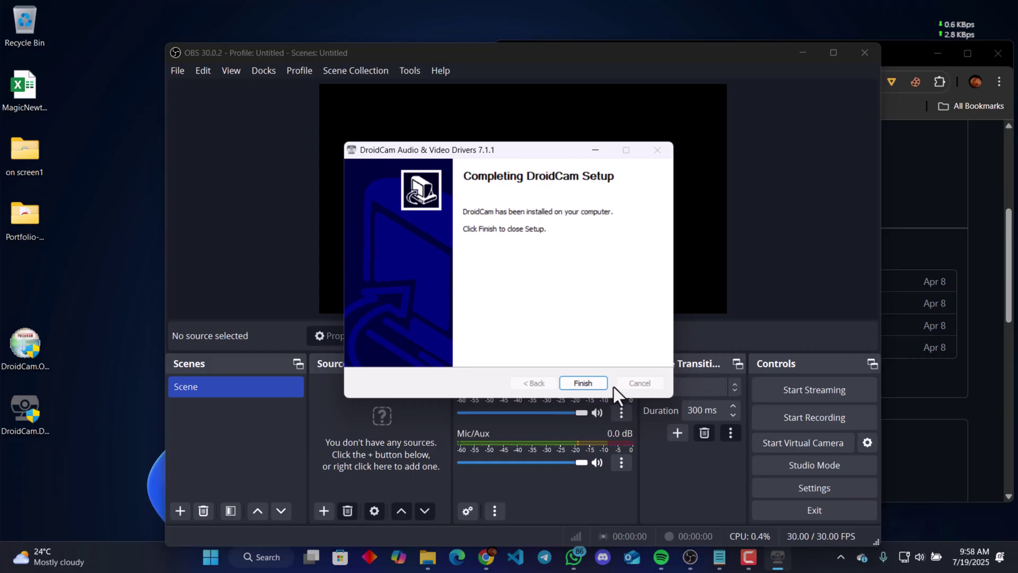
{"action": "left_click", "coordinate": [584, 385]}
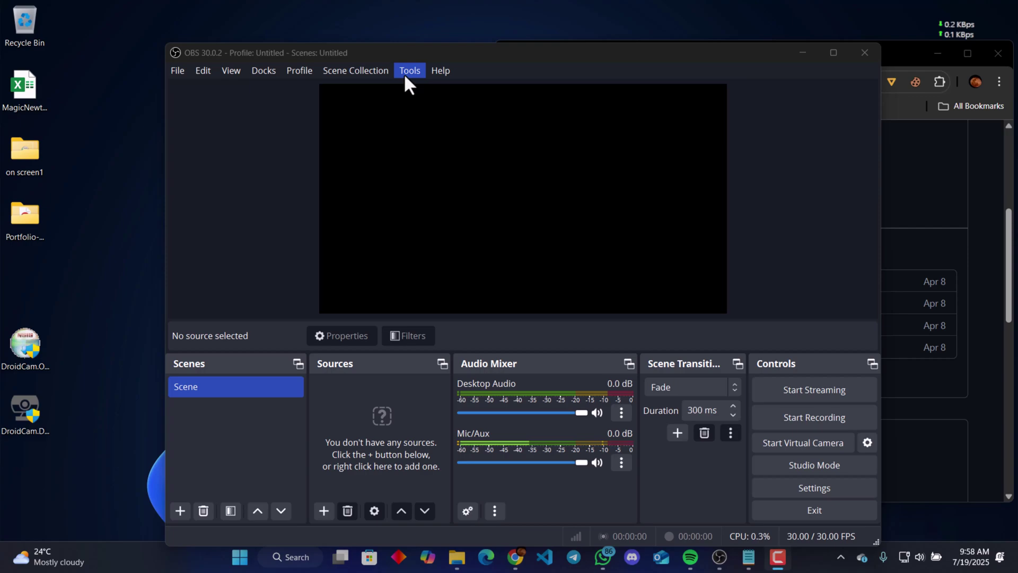
Step: Close all running OBS Studio instances and open Windows search to relaunch OBS
{"action": "left_click", "coordinate": [864, 57]}
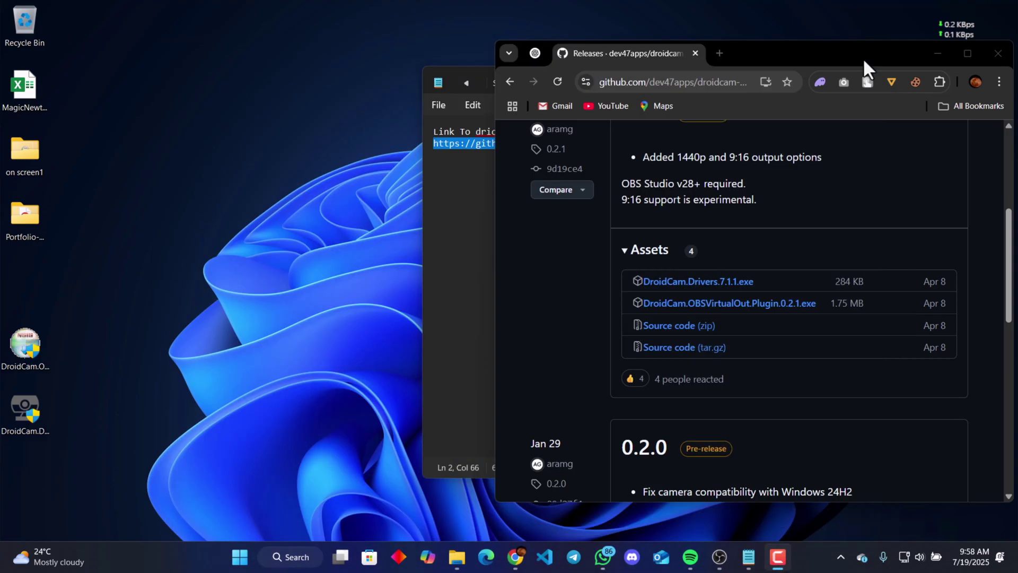
{"action": "left_click", "coordinate": [286, 557]}
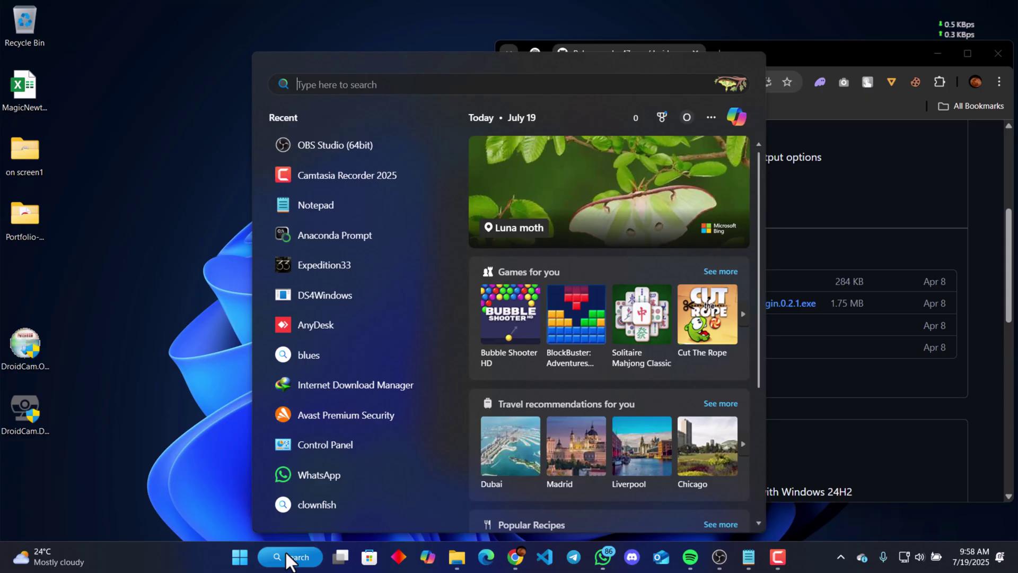
{"action": "left_click", "coordinate": [286, 557]}
{"action": "mouse_move", "coordinate": [719, 556]}
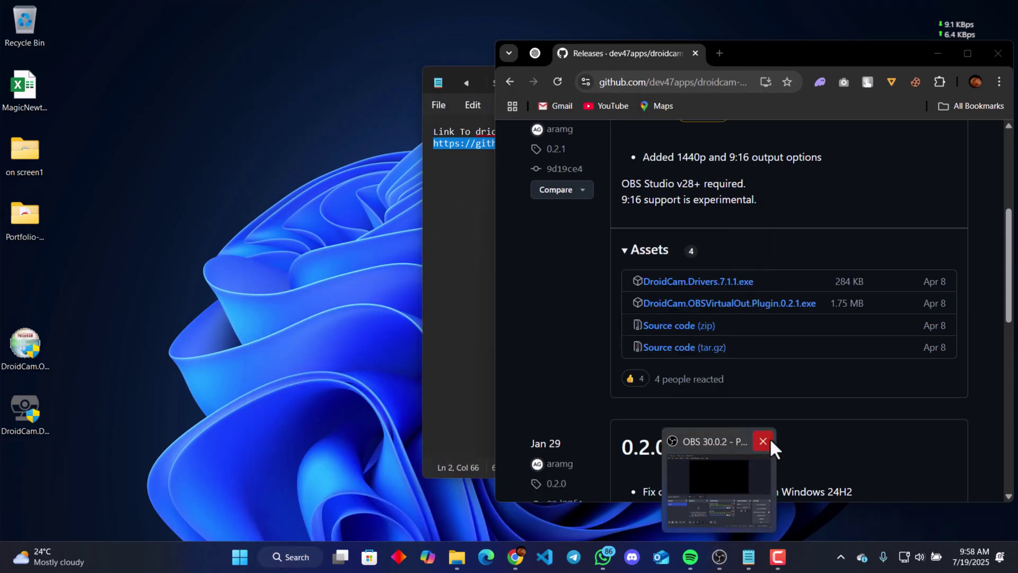
{"action": "left_click", "coordinate": [768, 438]}
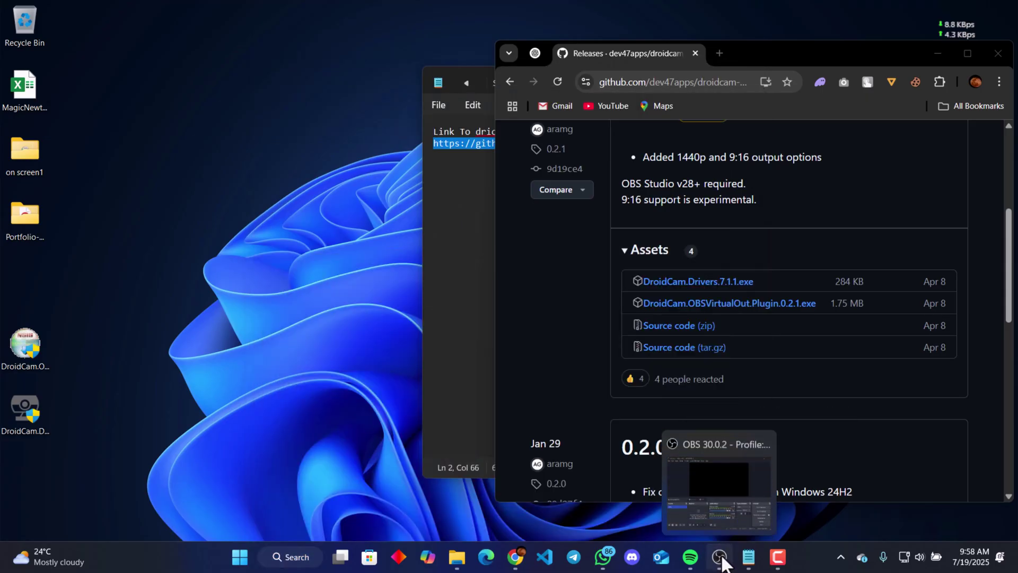
{"action": "left_click", "coordinate": [763, 434]}
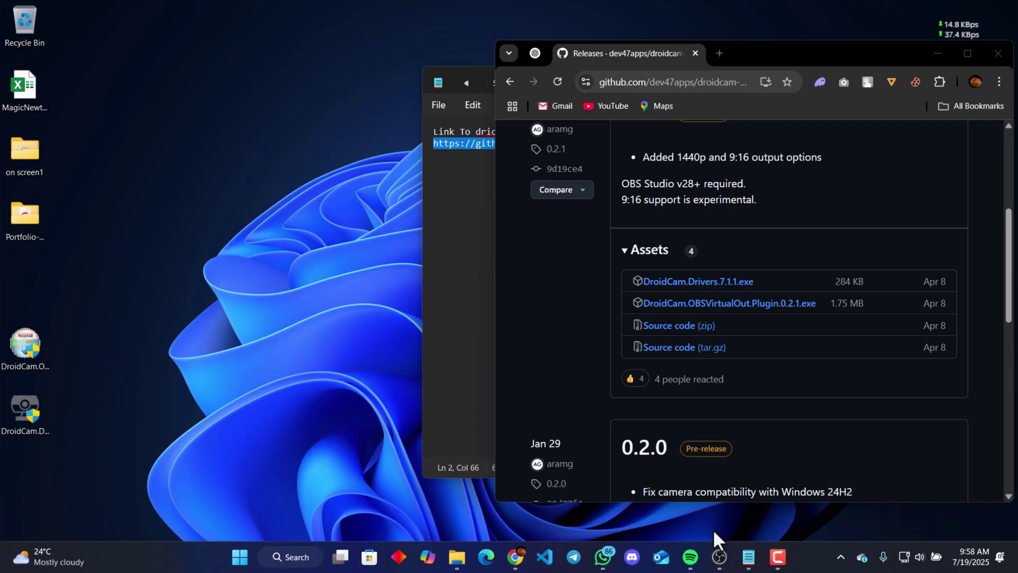
{"action": "left_click", "coordinate": [719, 557]}
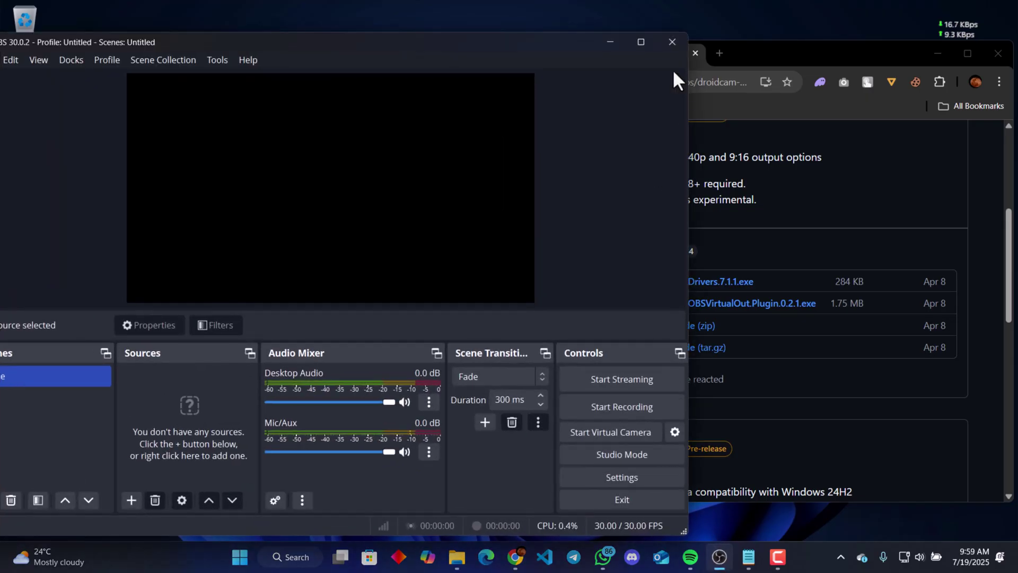
{"action": "left_click", "coordinate": [670, 42]}
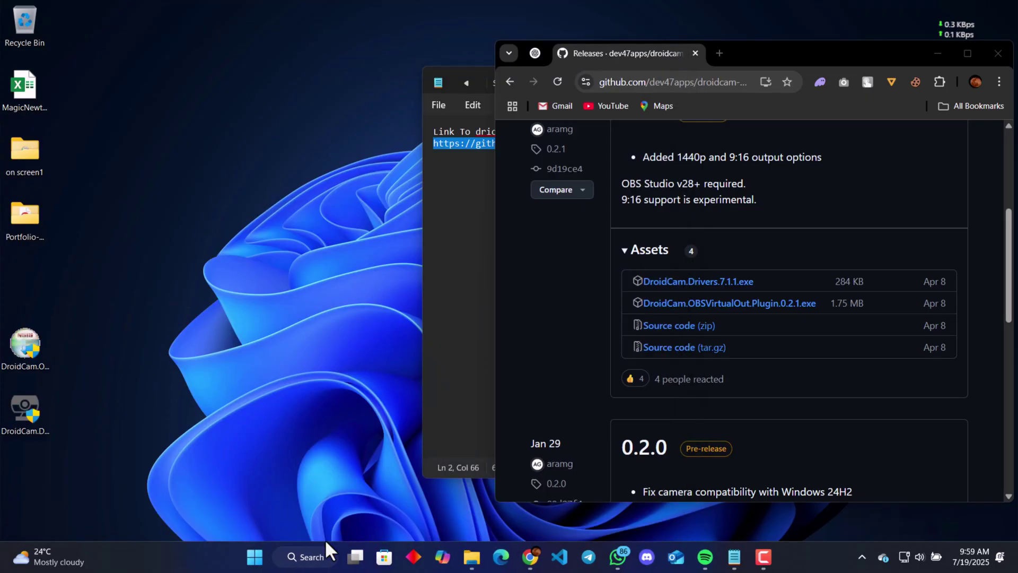
{"action": "left_click", "coordinate": [310, 549]}
{"action": "type", "text": "o"}
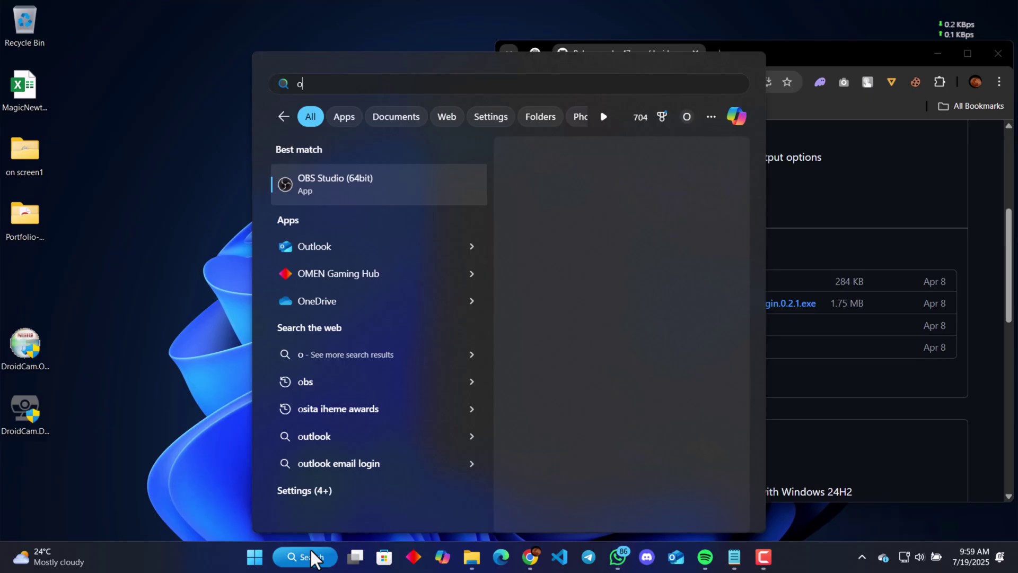
{"action": "type", "text": "bs"}
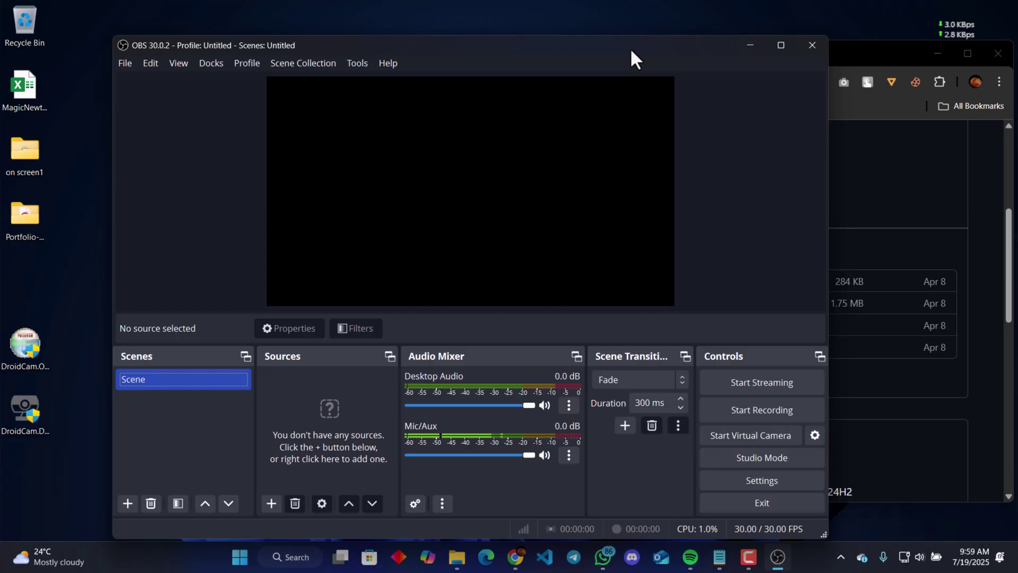
Step: Turn on DroidCam Virtual Output from the Tools menu, then minimize OBS
{"action": "left_click_drag", "start_coordinate": [500, 43], "coordinate": [695, 67]}
{"action": "left_click", "coordinate": [446, 83]}
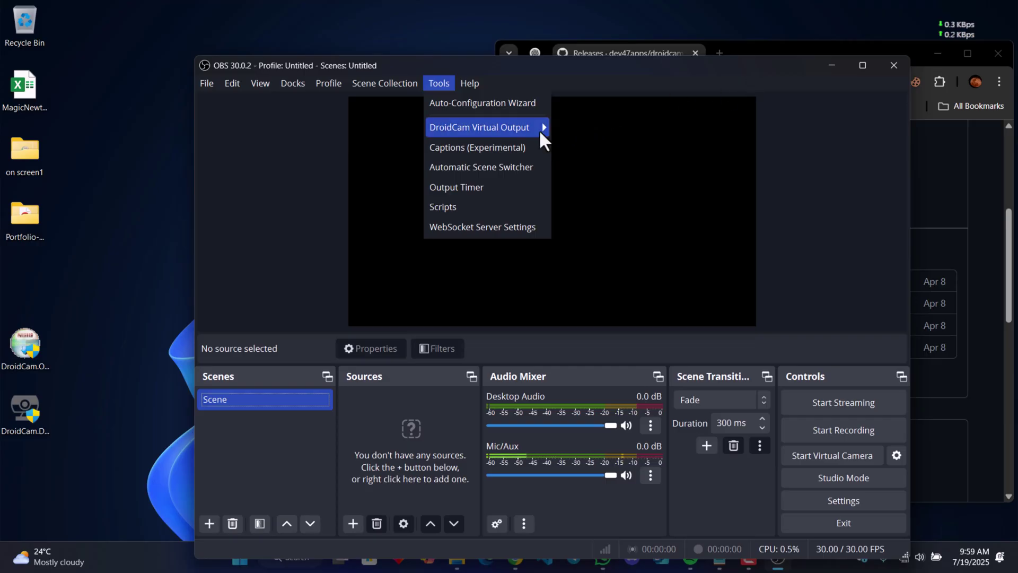
{"action": "left_click", "coordinate": [582, 130]}
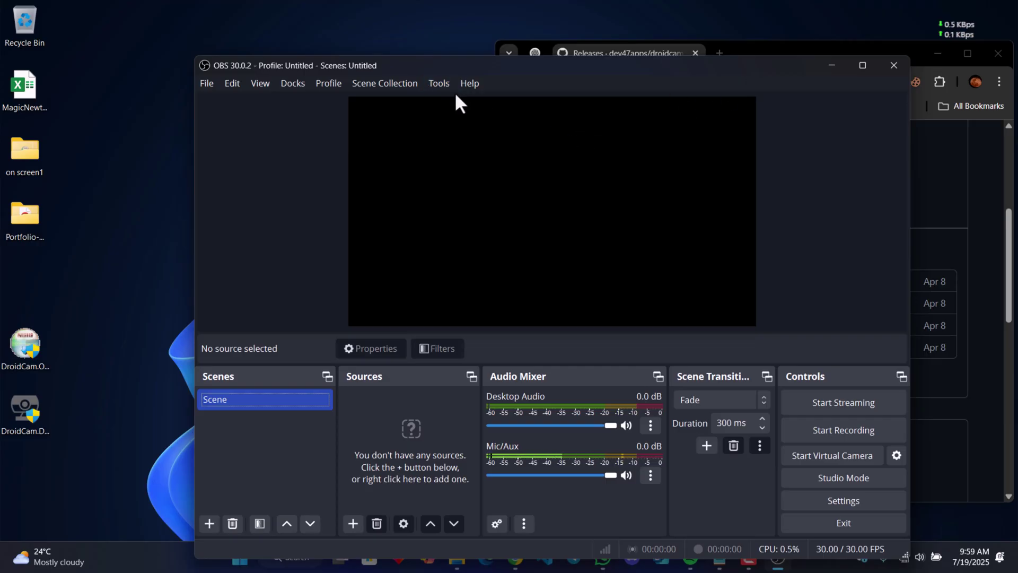
{"action": "left_click", "coordinate": [831, 65]}
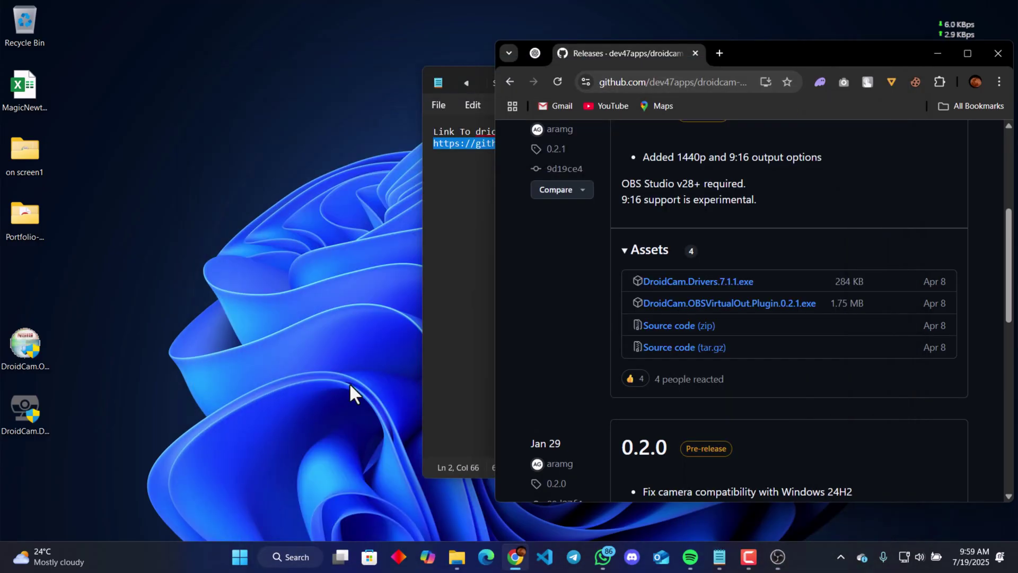
Step: Launch Anaconda Prompt from Windows search and move its window lower right
{"action": "left_click", "coordinate": [281, 559]}
{"action": "type", "text": "a"}
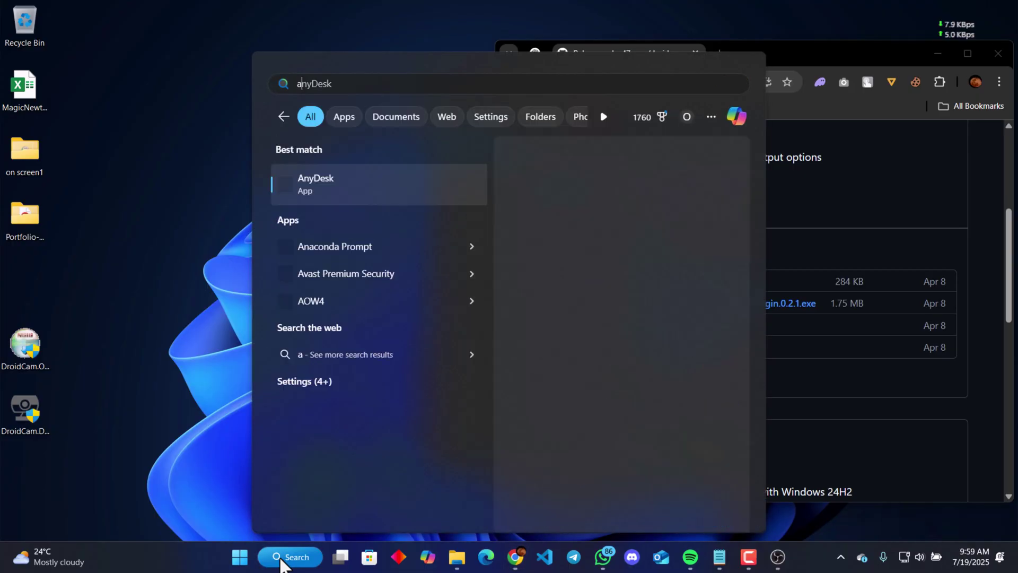
{"action": "key", "text": "Down"}
{"action": "key", "text": "Down"}
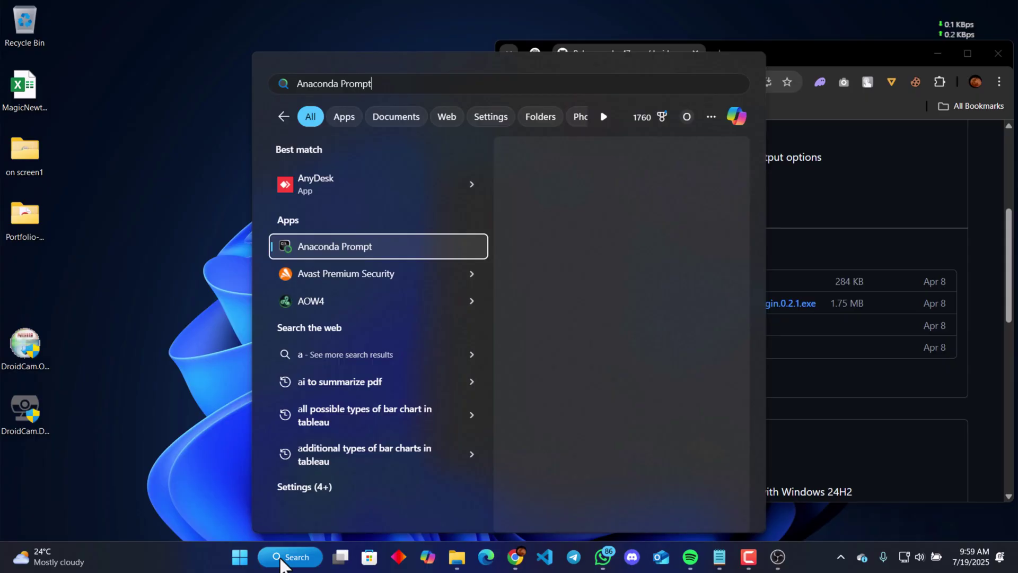
{"action": "key", "text": "Return"}
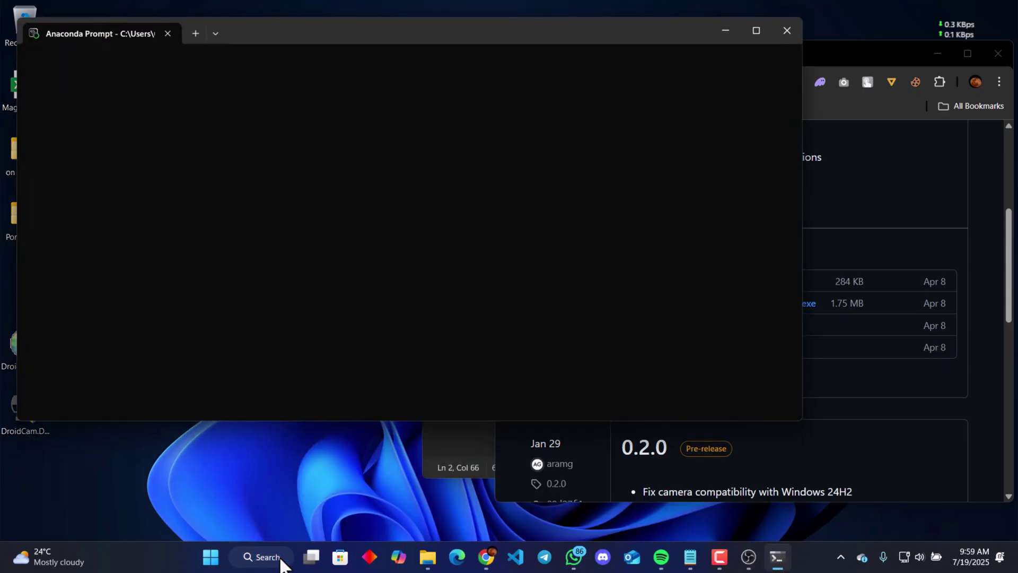
{"action": "mouse_move", "coordinate": [464, 34]}
{"action": "left_mouse_down"}
{"action": "mouse_move", "coordinate": [601, 130]}
{"action": "mouse_move", "coordinate": [583, 123]}
{"action": "left_mouse_up"}
{"action": "type", "text": "run_windo"}
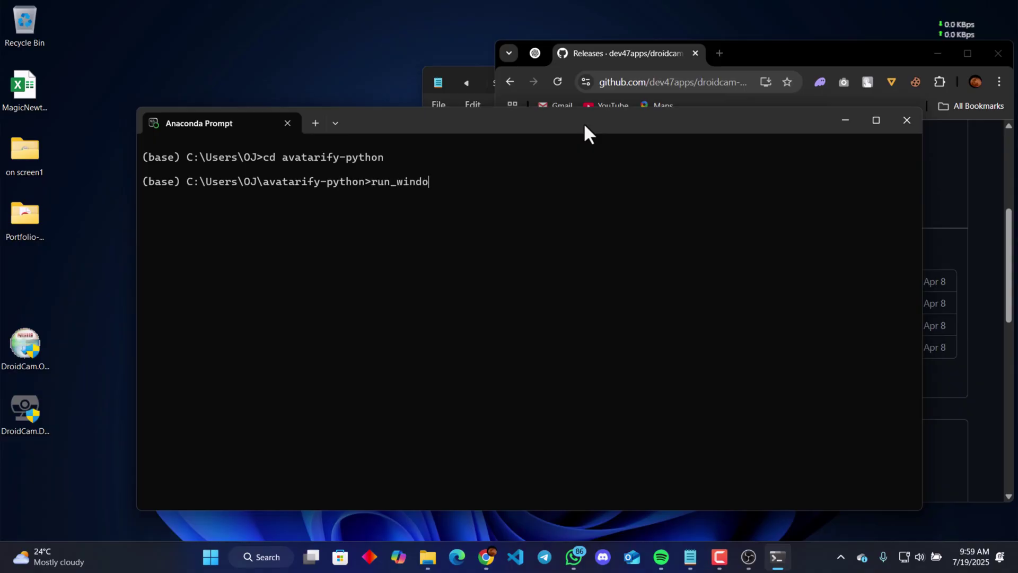
{"action": "type", "text": "w"}
{"action": "type", "text": "s.bat"}
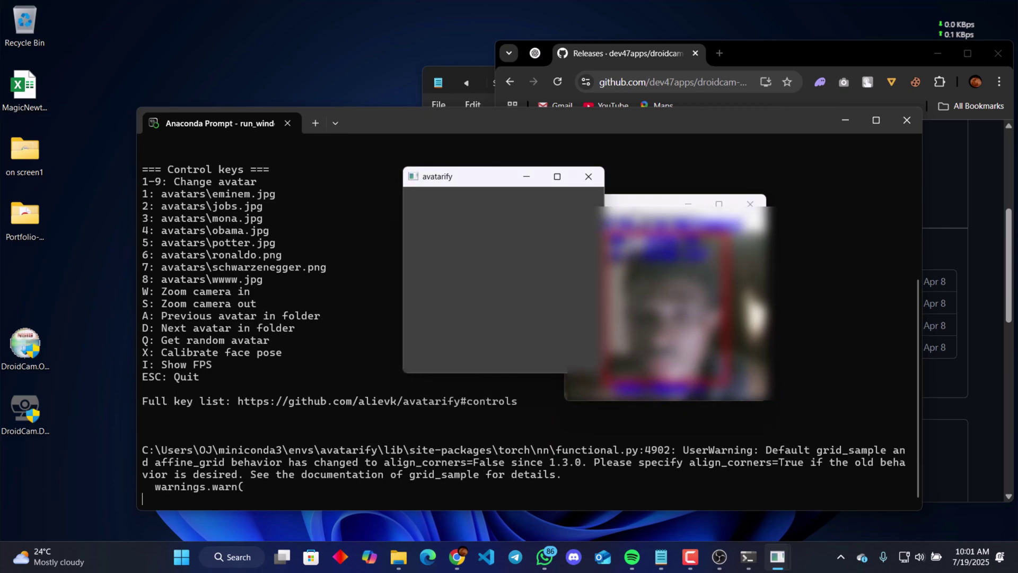
Step: Shift the cam preview window up-right and drag the avatarify window on top of it
{"action": "left_click_drag", "start_coordinate": [648, 213], "coordinate": [682, 203]}
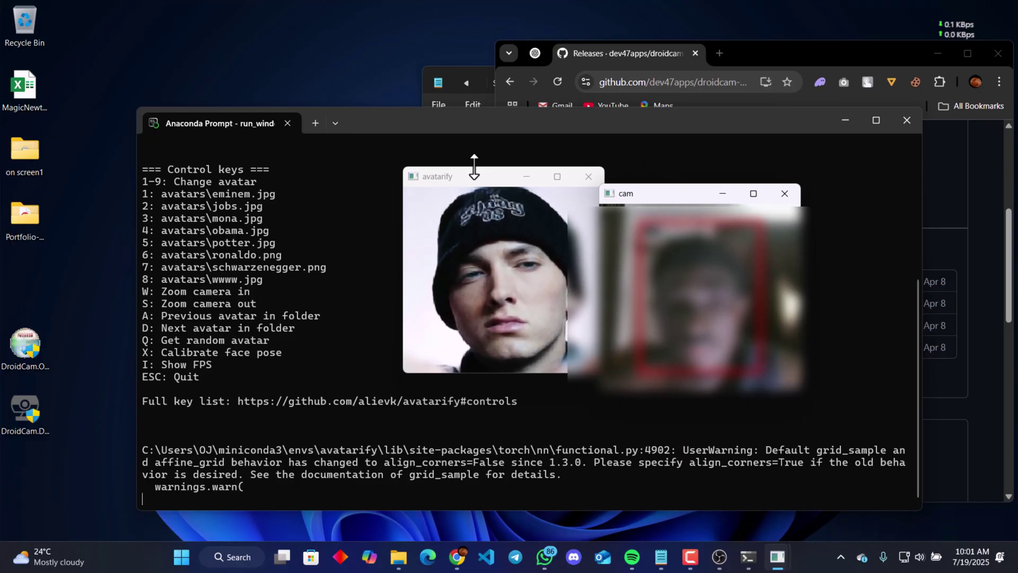
{"action": "left_click_drag", "start_coordinate": [471, 174], "coordinate": [663, 197]}
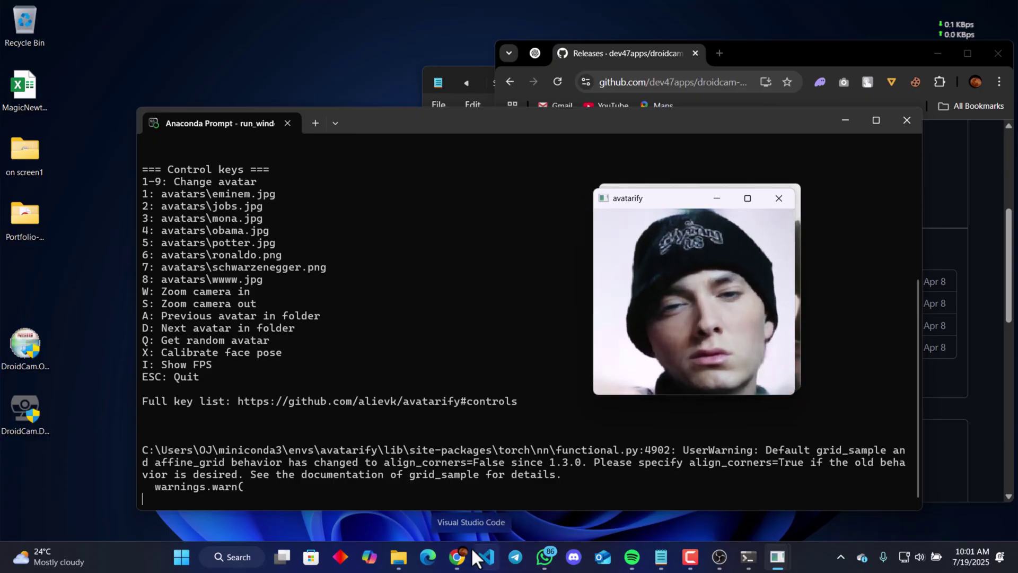
{"action": "mouse_move", "coordinate": [457, 557]}
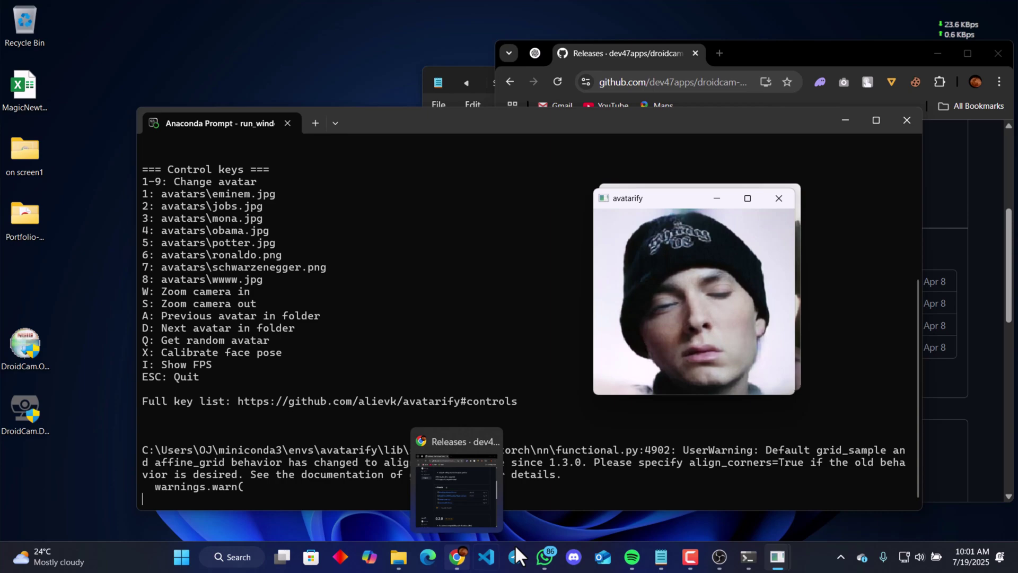
Step: Add a Window Capture source named 'avatarify' capturing the [python.exe]: avatarify window
{"action": "mouse_move", "coordinate": [719, 557]}
{"action": "left_click", "coordinate": [721, 548]}
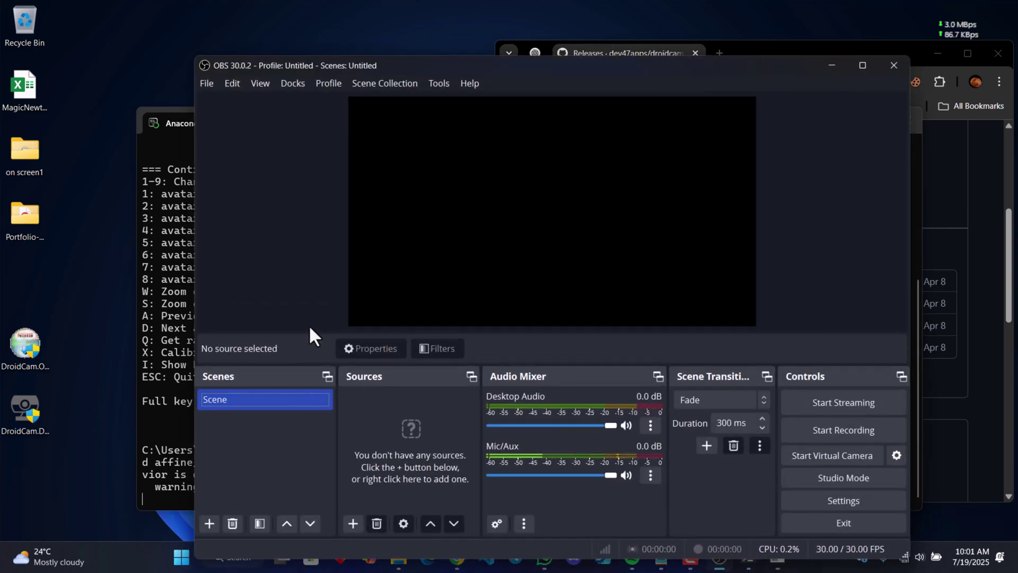
{"action": "left_click", "coordinate": [352, 524]}
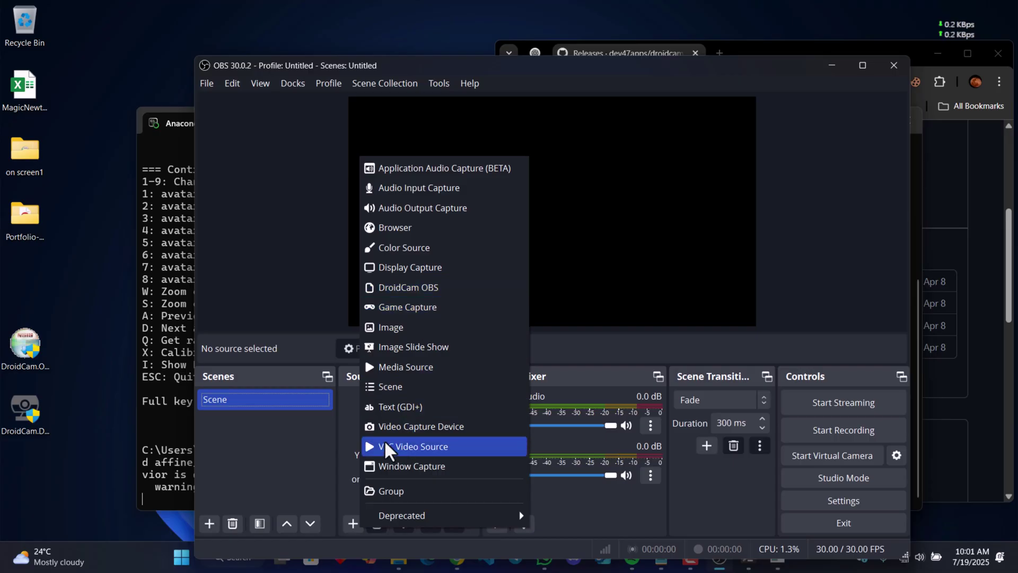
{"action": "left_click", "coordinate": [401, 467]}
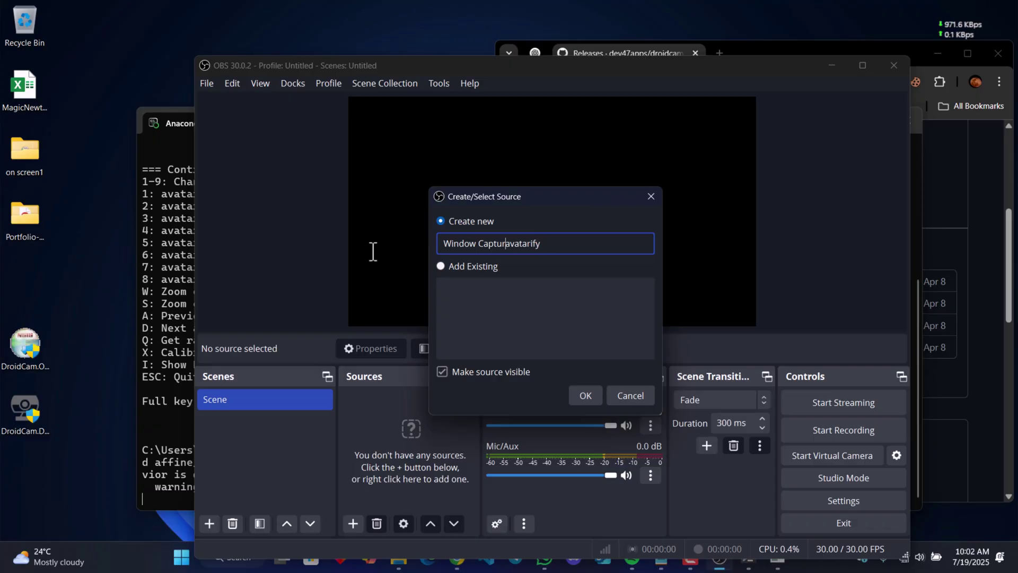
{"action": "type", "text": "avatarify"}
{"action": "left_click", "coordinate": [580, 390]}
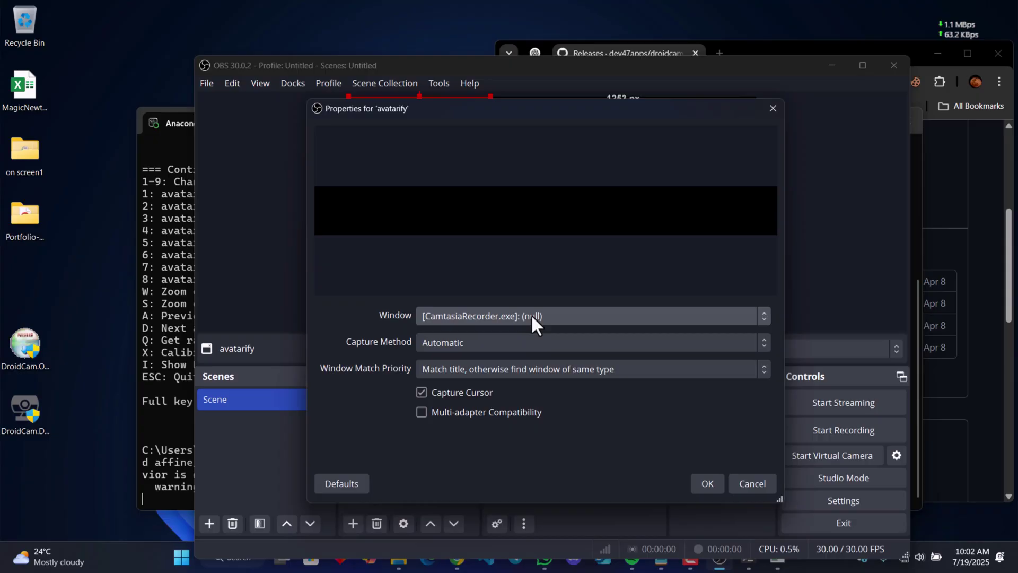
{"action": "left_click", "coordinate": [531, 316]}
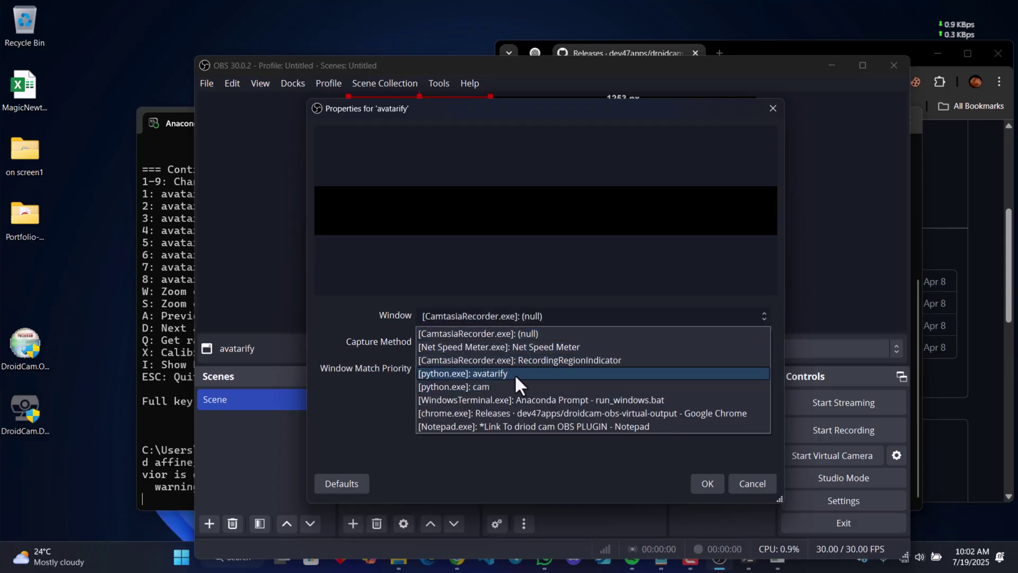
{"action": "left_click", "coordinate": [489, 378]}
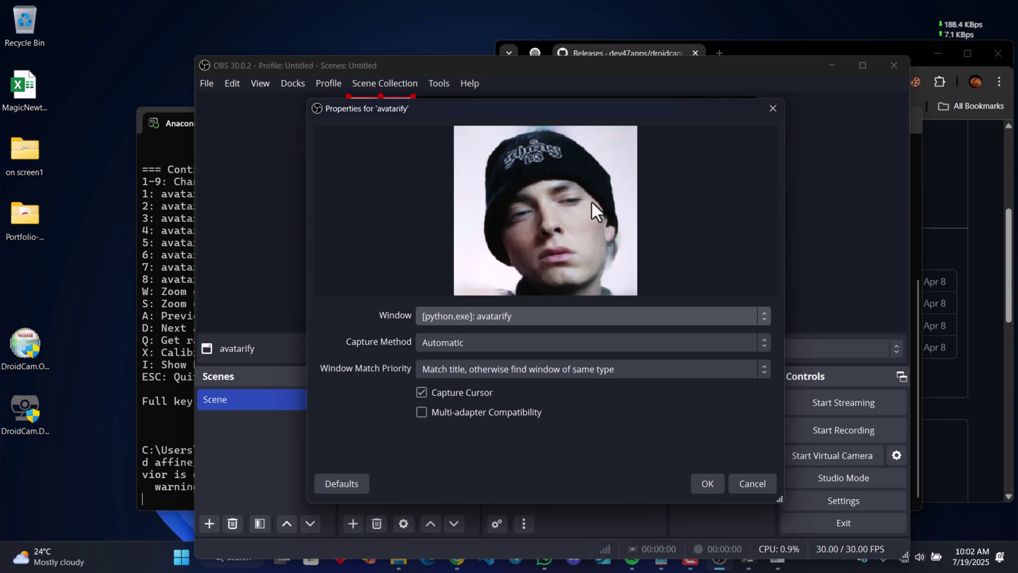
{"action": "left_click", "coordinate": [706, 484]}
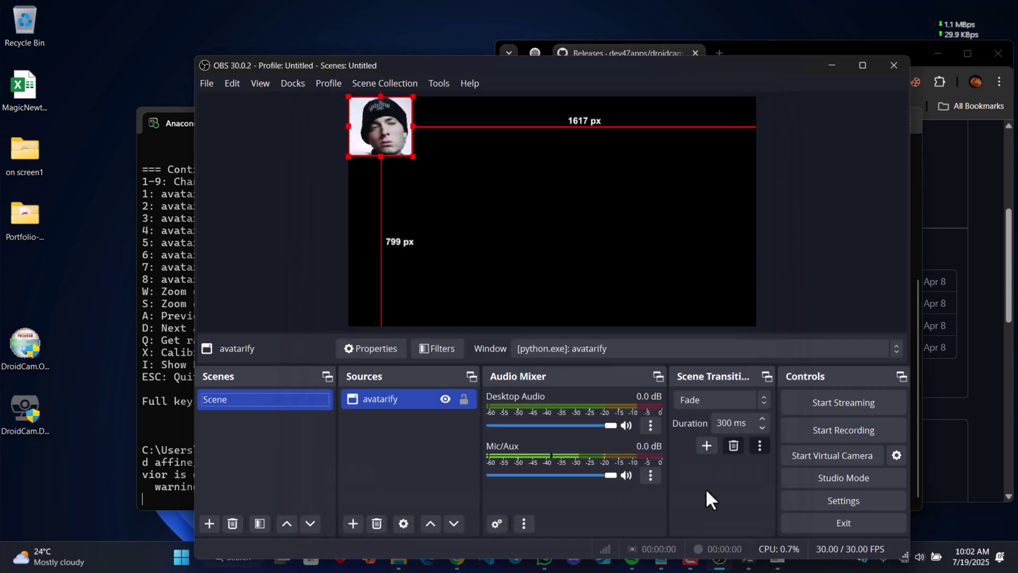
Step: Apply Transform > Fit to screen to the avatarify source in the preview
{"action": "right_click", "coordinate": [394, 130]}
{"action": "mouse_move", "coordinate": [482, 378]}
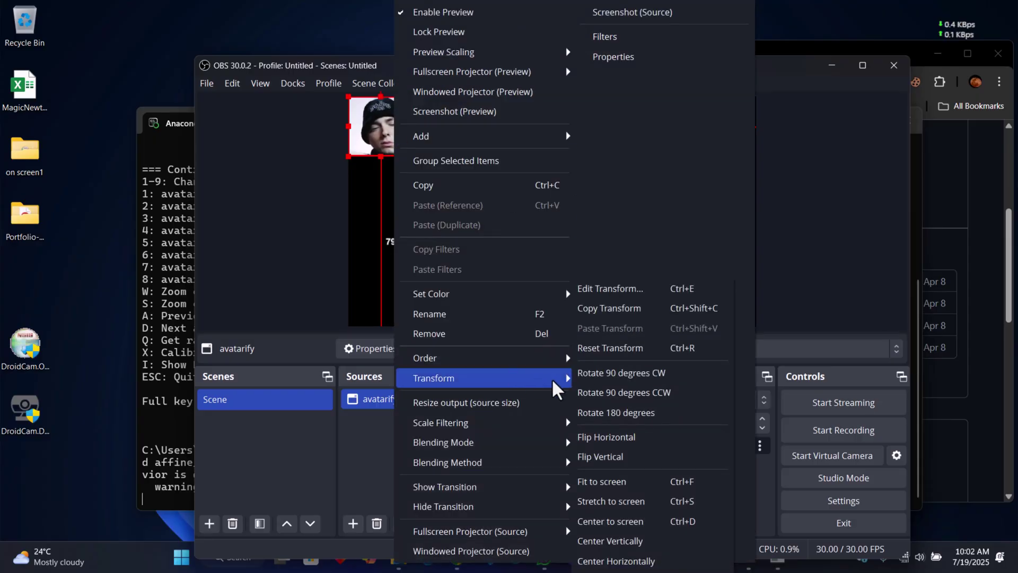
{"action": "left_click", "coordinate": [604, 486]}
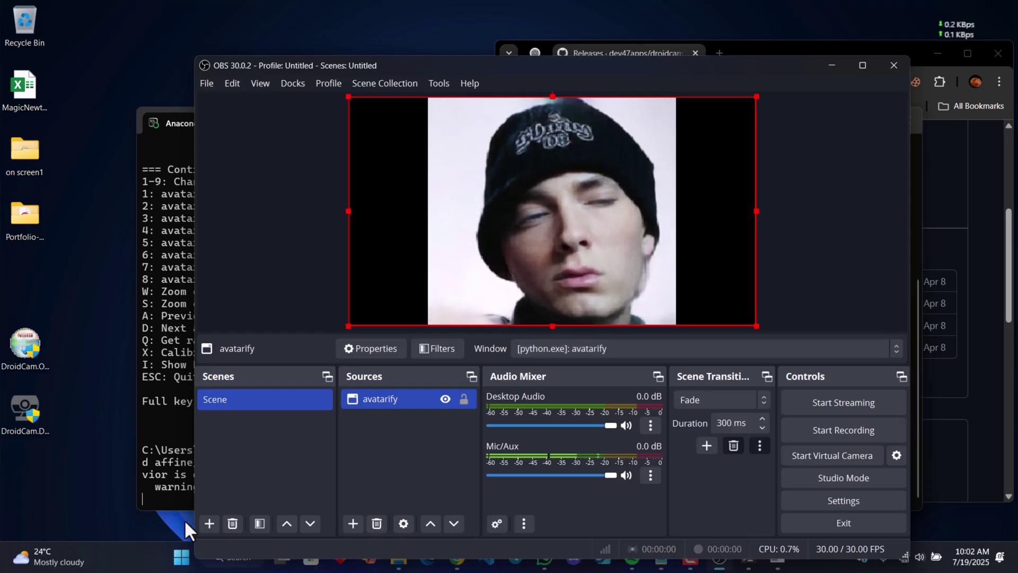
{"action": "left_click", "coordinate": [144, 562]}
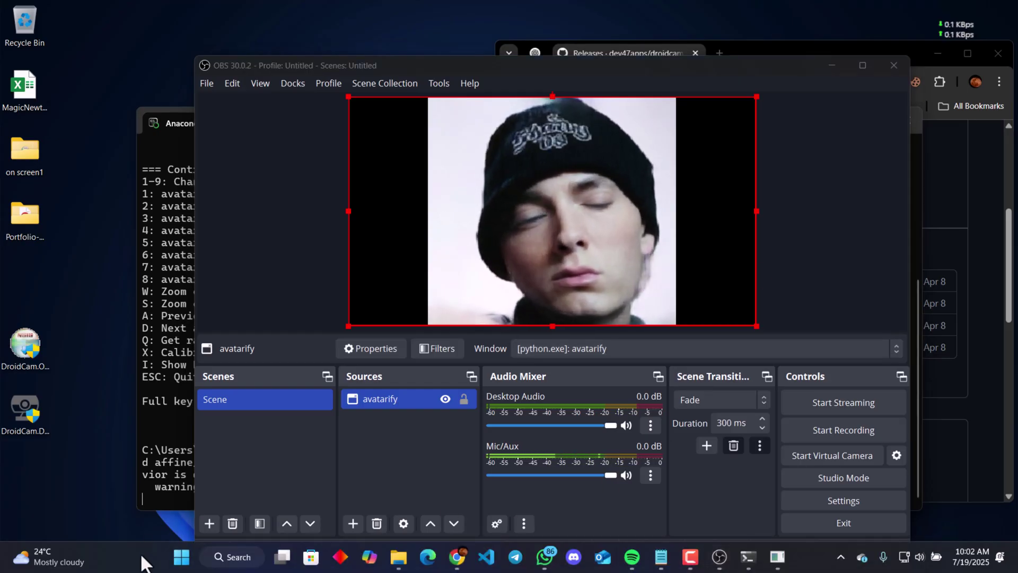
Step: Select DroidCam Video as the camera in WhatsApp's Video & voice settings
{"action": "left_click", "coordinate": [549, 557]}
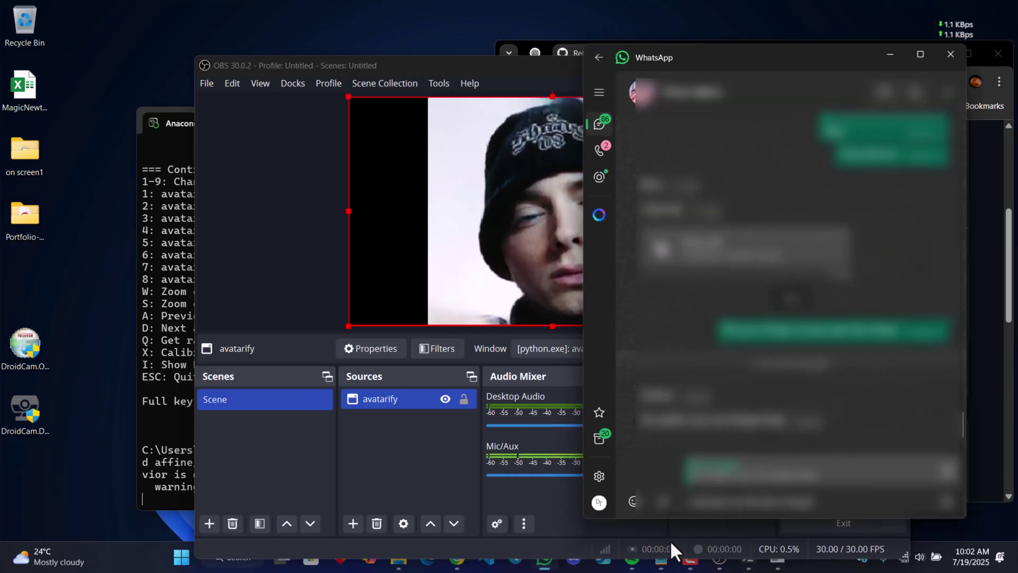
{"action": "left_click", "coordinate": [600, 478]}
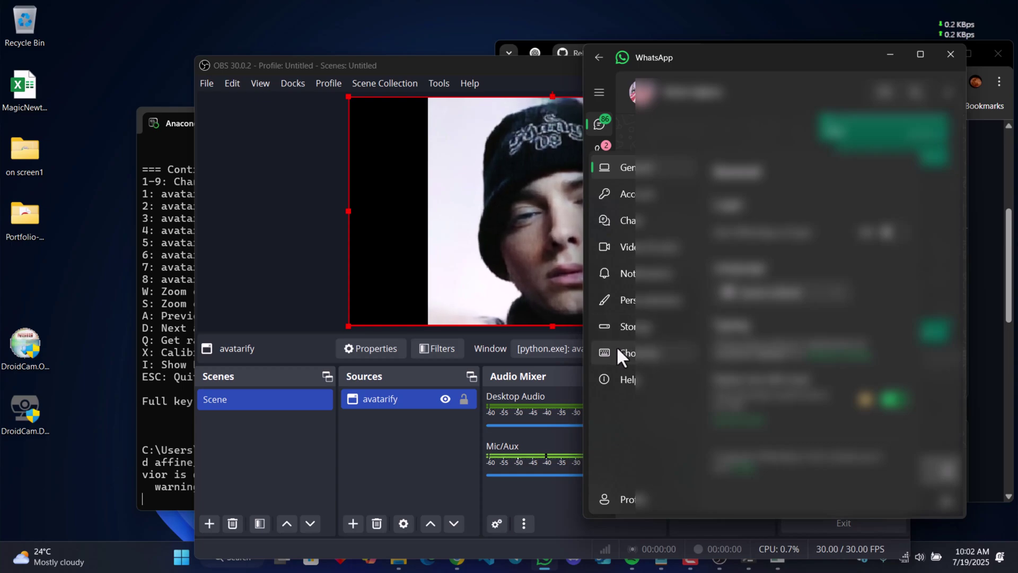
{"action": "left_click", "coordinate": [632, 241]}
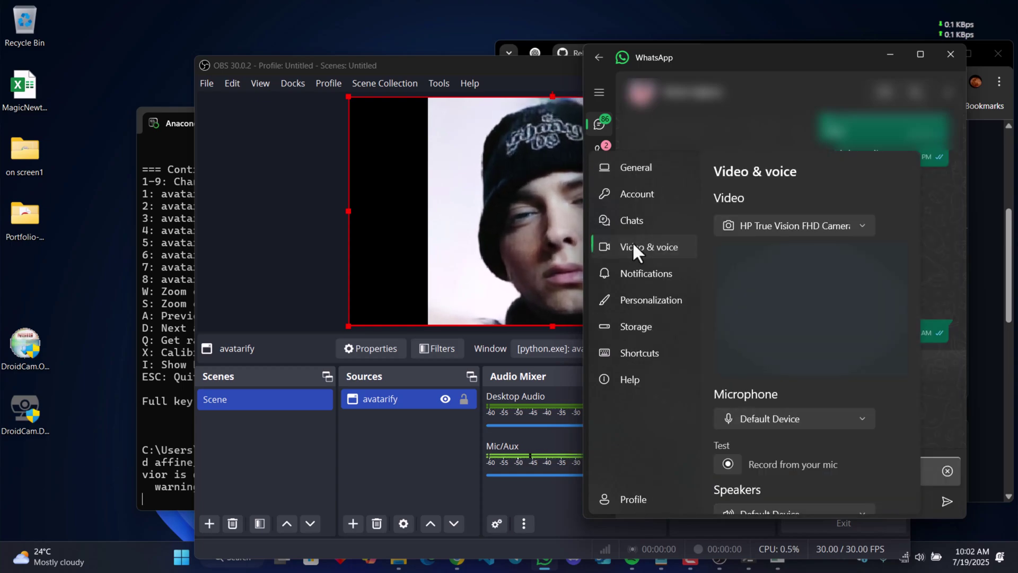
{"action": "left_click", "coordinate": [811, 226]}
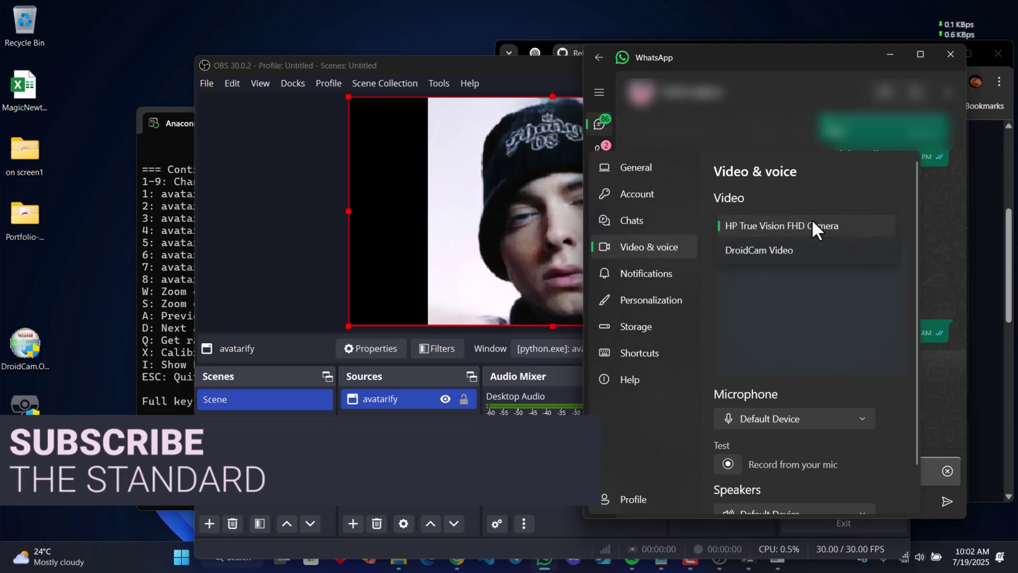
{"action": "left_click", "coordinate": [743, 249]}
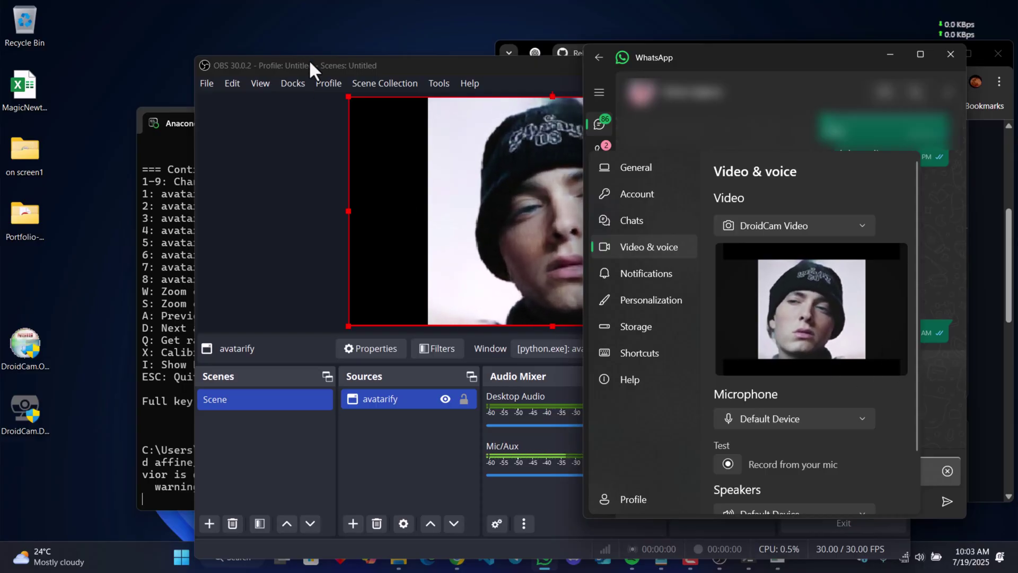
{"action": "left_click", "coordinate": [446, 84]}
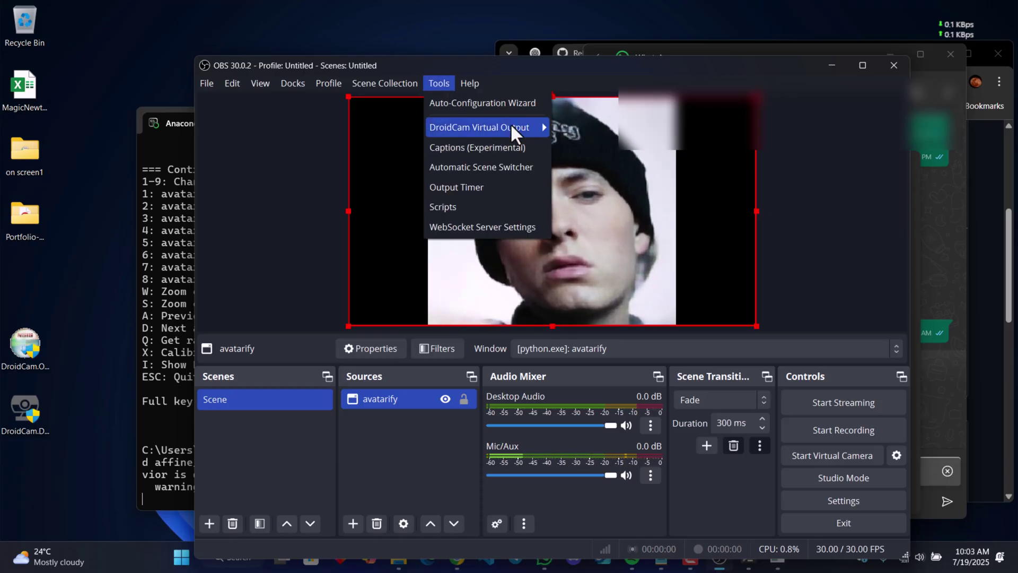
{"action": "mouse_move", "coordinate": [480, 128]}
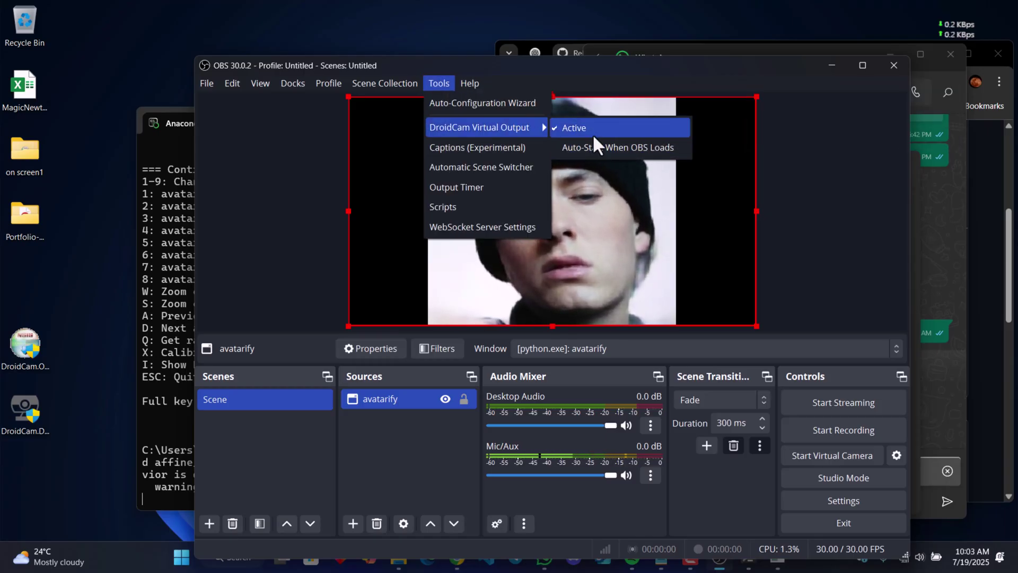
Step: Confirm DroidCam Virtual Output stays Active, then restore WhatsApp to its chat list
{"action": "left_click", "coordinate": [946, 355]}
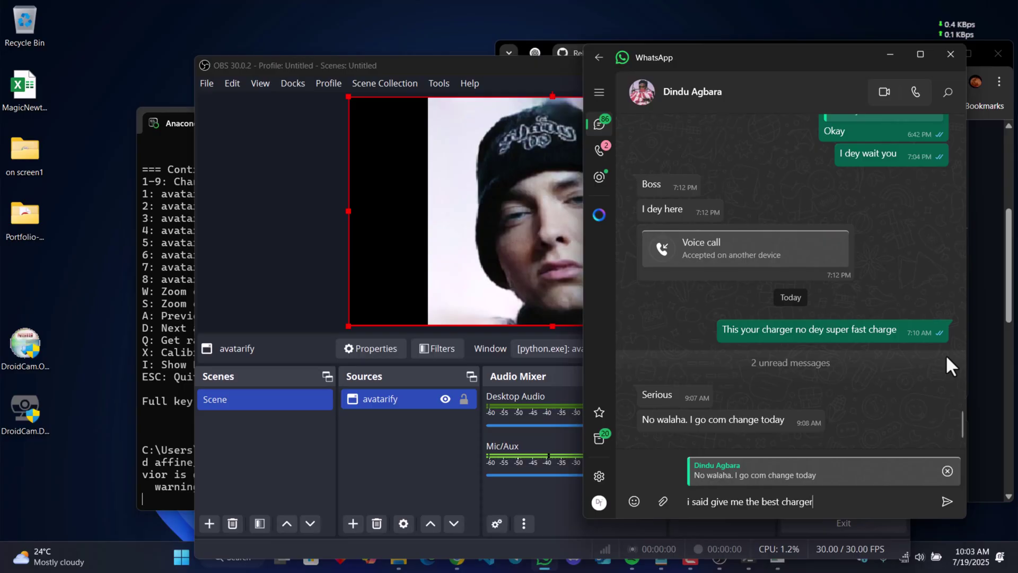
{"action": "left_click", "coordinate": [702, 250]}
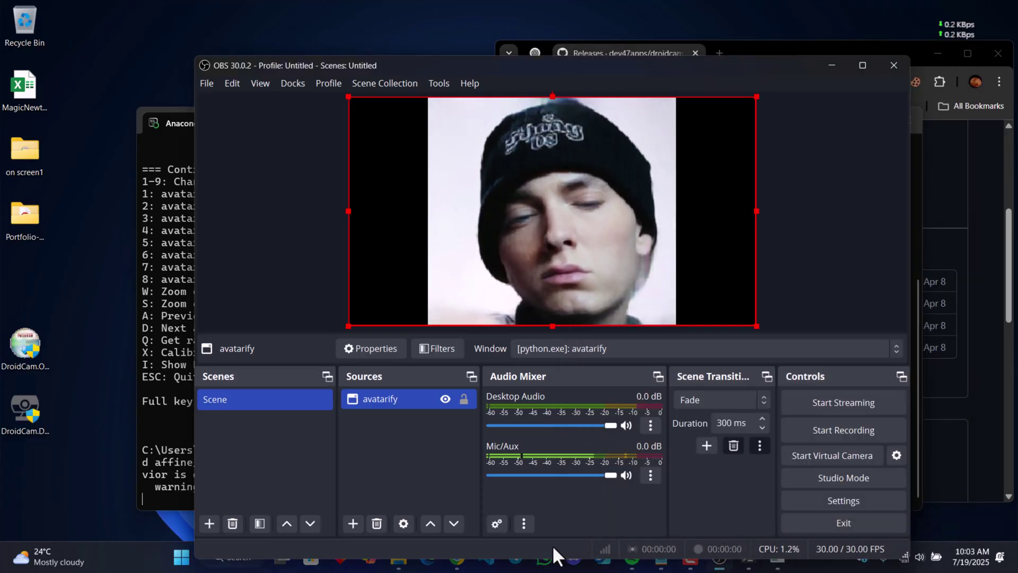
{"action": "mouse_move", "coordinate": [509, 567]}
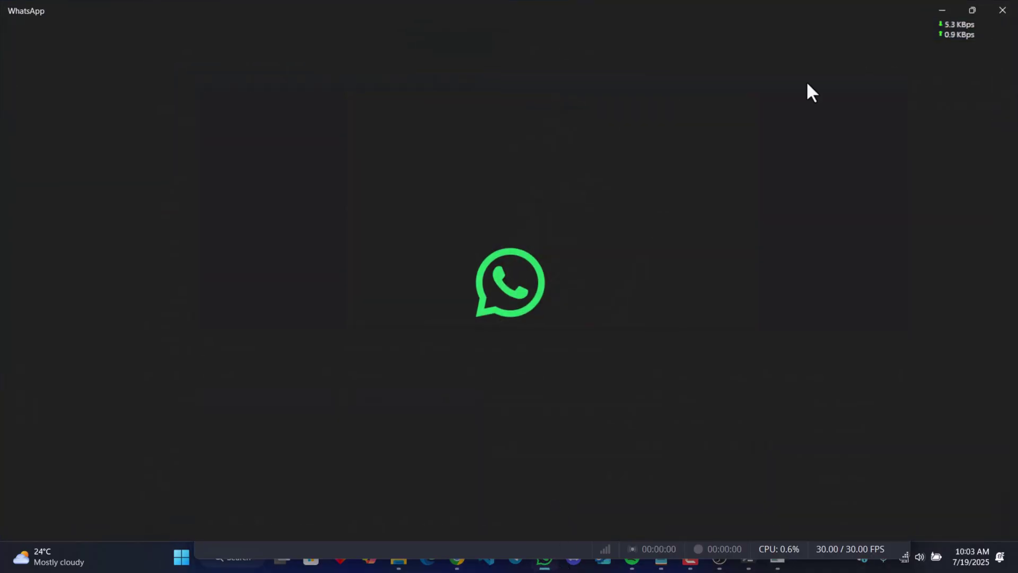
{"action": "left_click", "coordinate": [972, 10]}
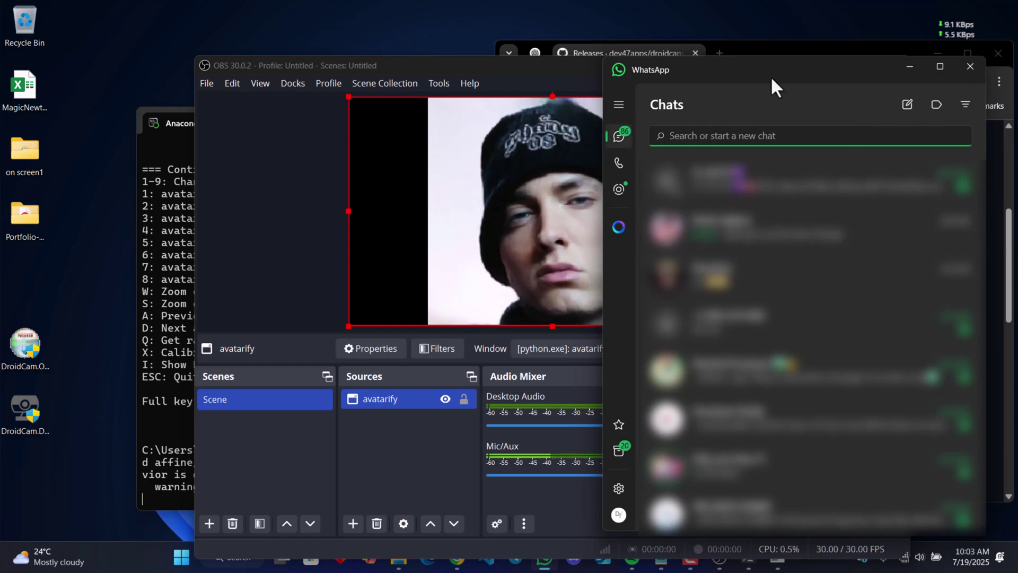
{"action": "type", "text": "d"}
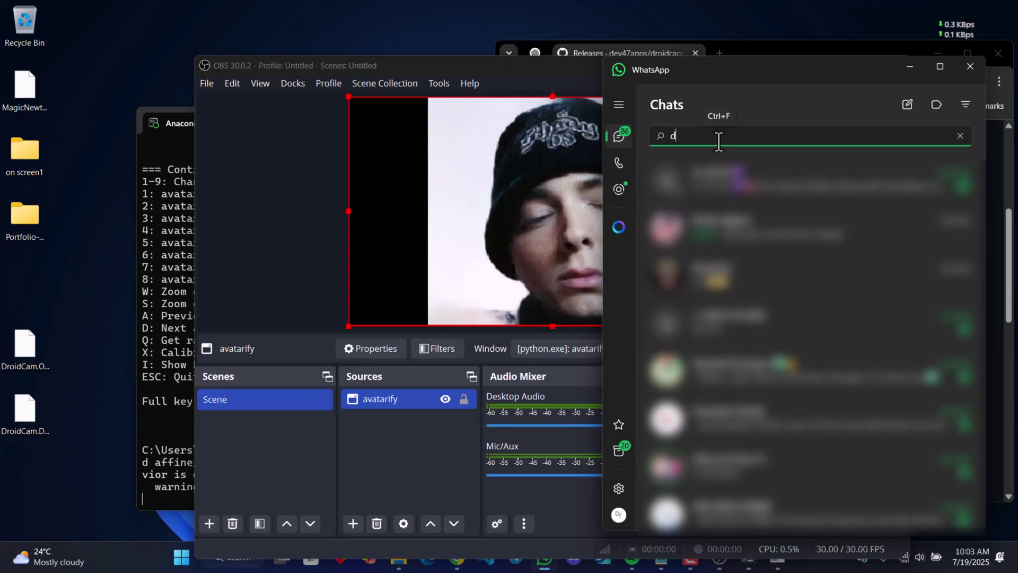
{"action": "type", "text": "t"}
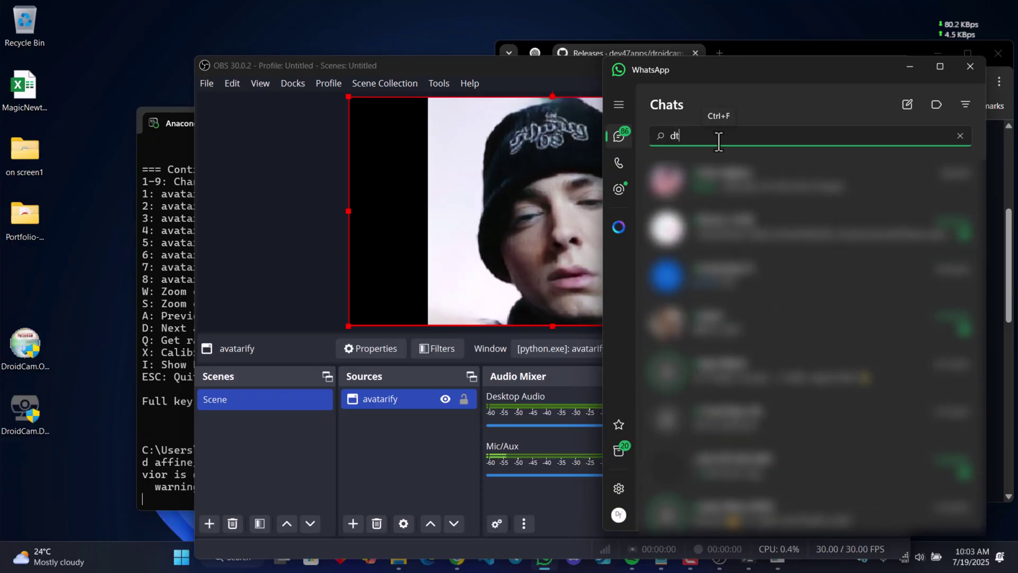
{"action": "type", "text": "oo"}
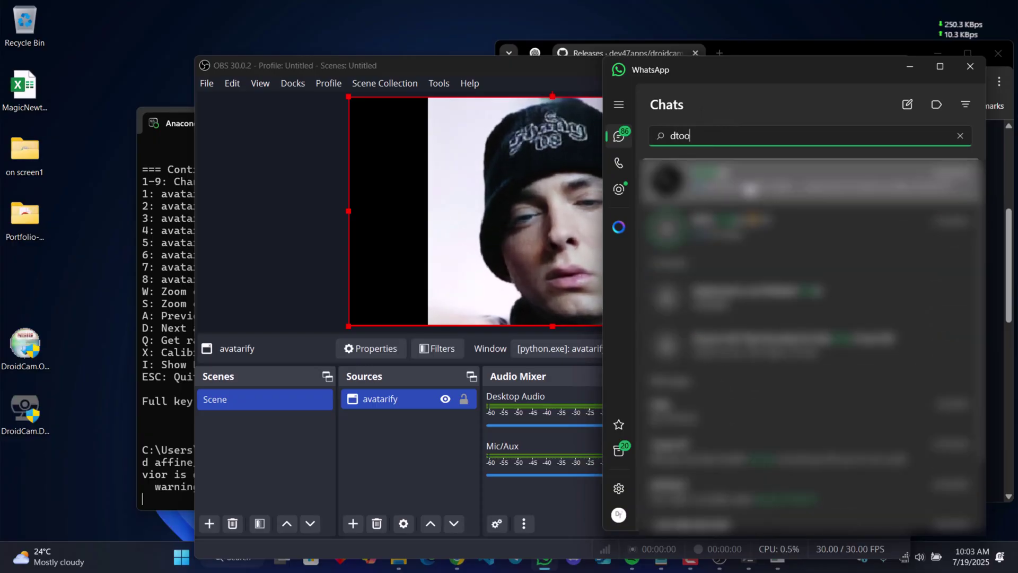
Step: Open the DTOOLZ chat from the search results and start a video call
{"action": "key", "text": "Return"}
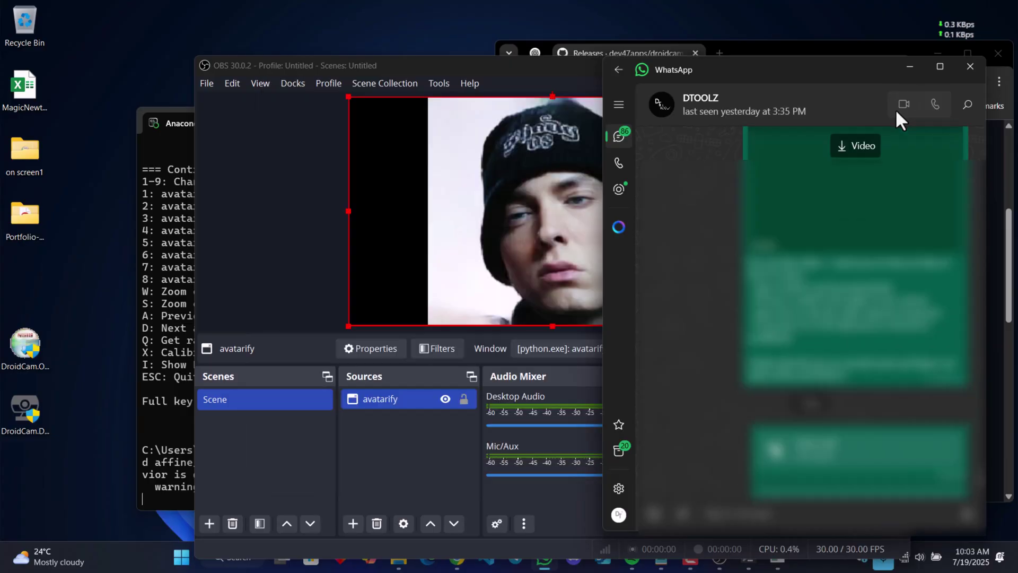
{"action": "left_click", "coordinate": [904, 106]}
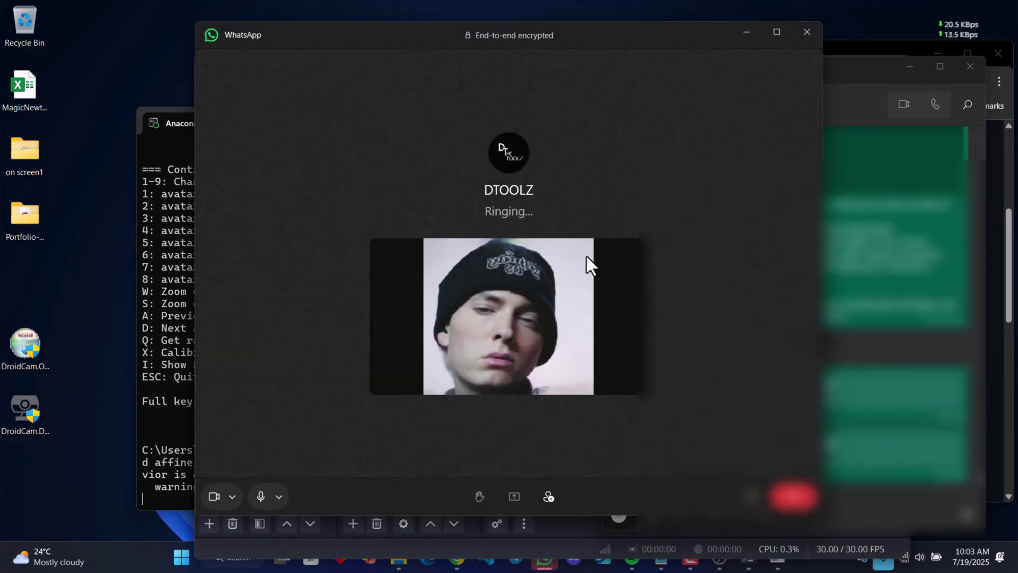